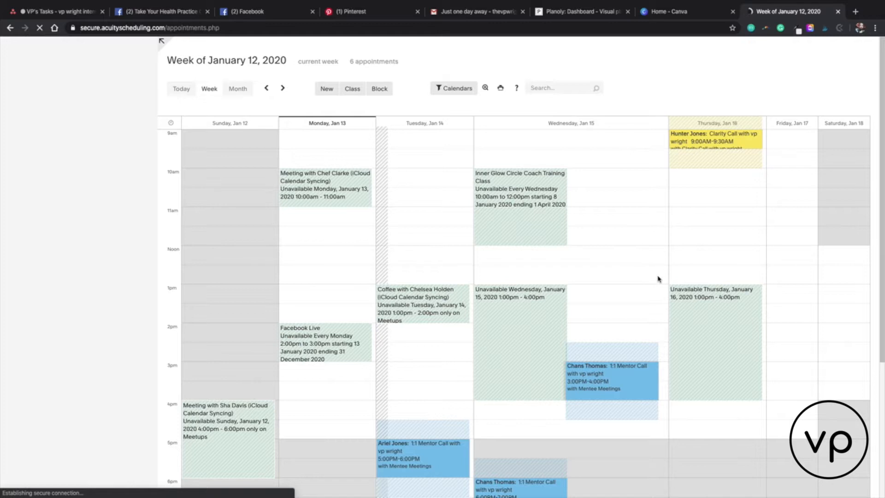
Step: Switch to Asana, show the tasks as a calendar starting at the current week, and expand all tasks for Monday, January 13
left_click(46, 12)
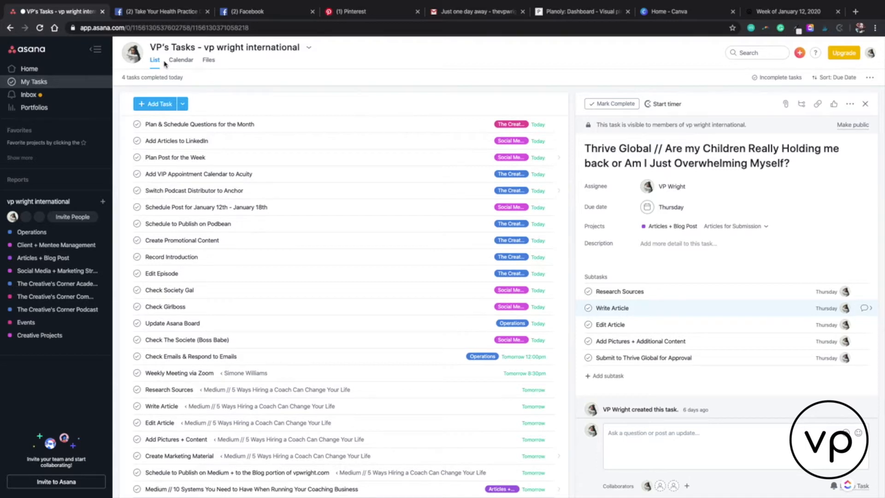
left_click(176, 63)
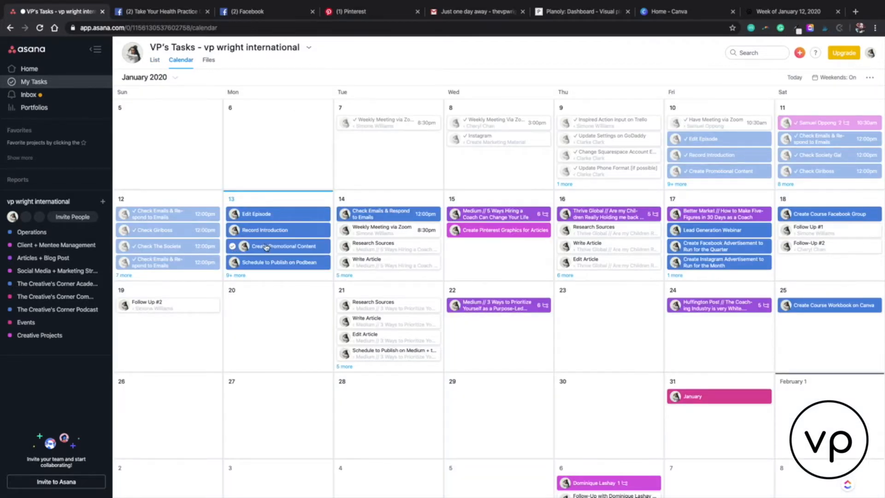
mouse_move(240, 246)
mouse_move(123, 236)
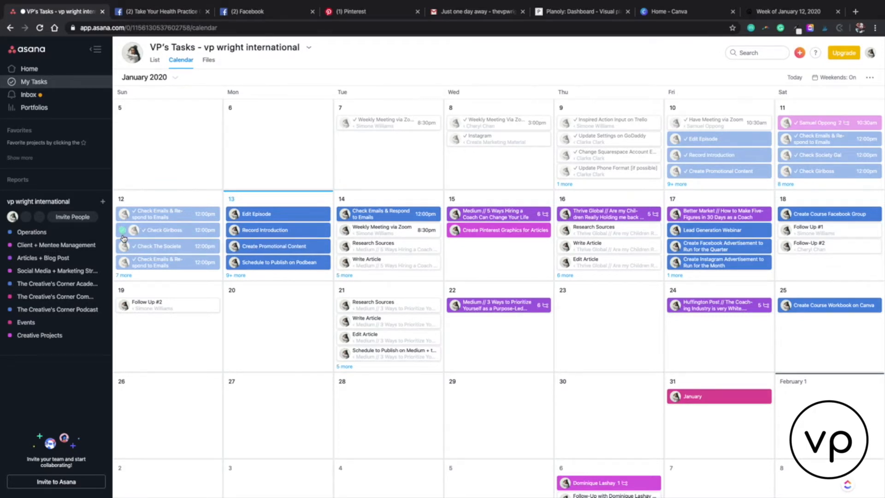
left_click(797, 79)
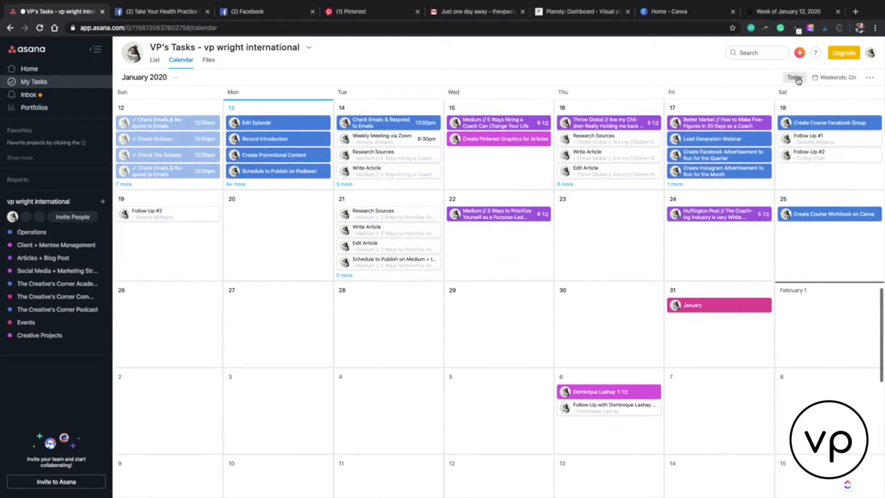
left_click(235, 184)
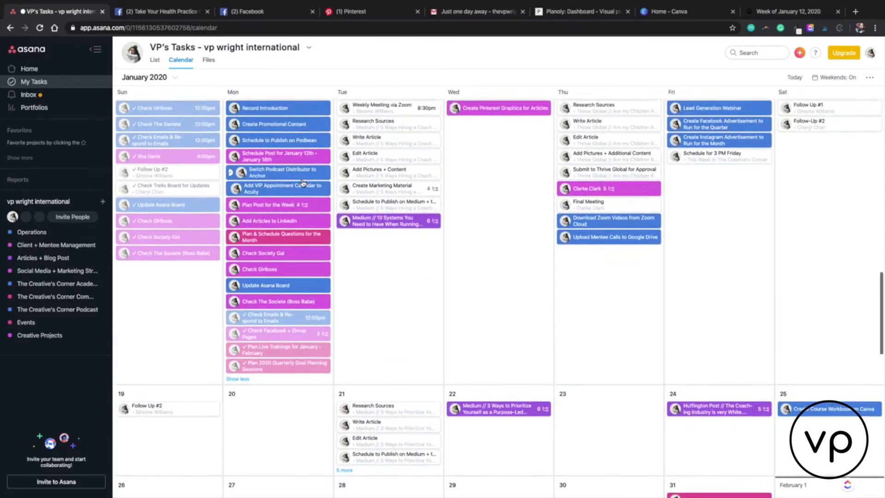
scroll(306, 152, "up", 2)
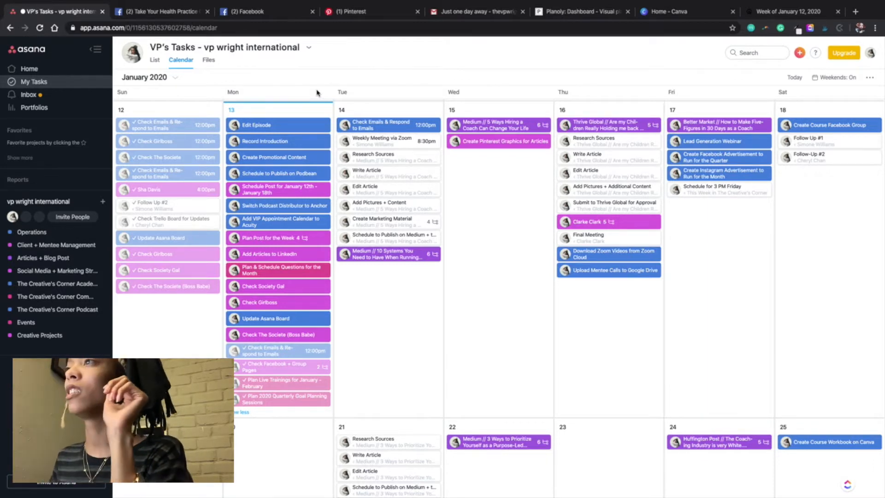
Step: Switch to the macOS Calendar app and review the weekly schedule across the weeks of January 5, 12 and 19, 2020
key("ctrl+Left")
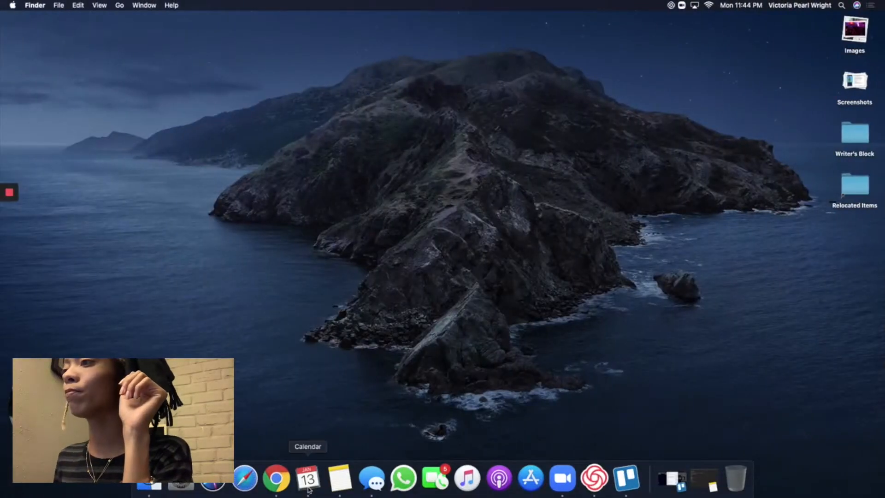
left_click(307, 485)
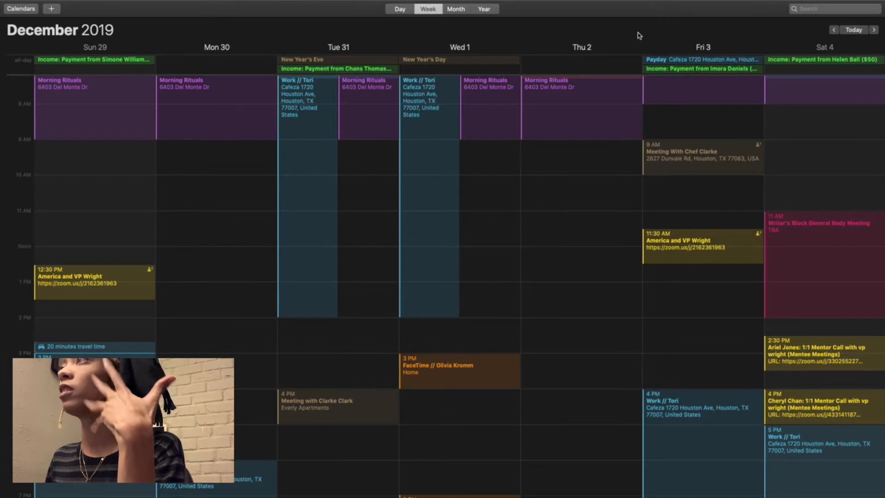
left_click(874, 29)
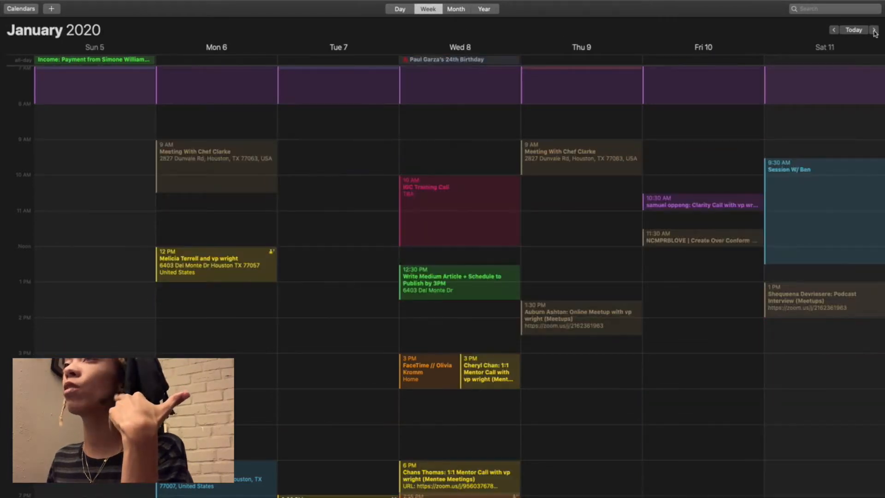
left_click(874, 30)
left_click(874, 30)
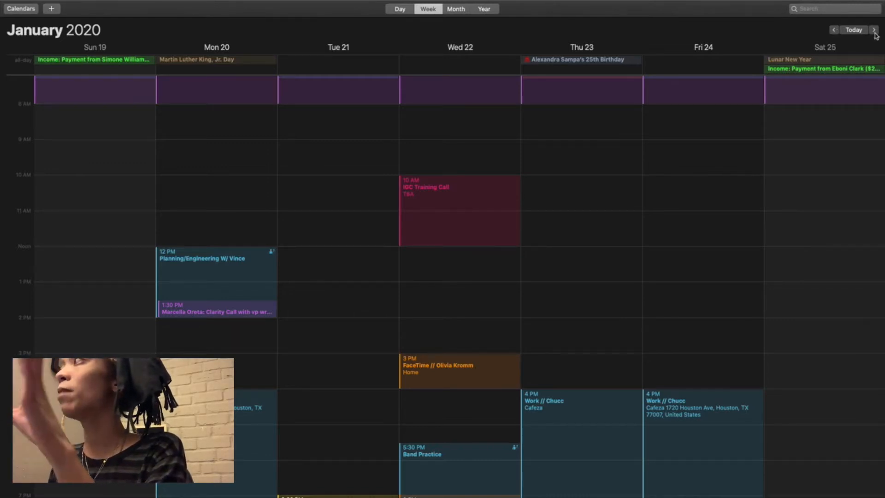
left_click(834, 29)
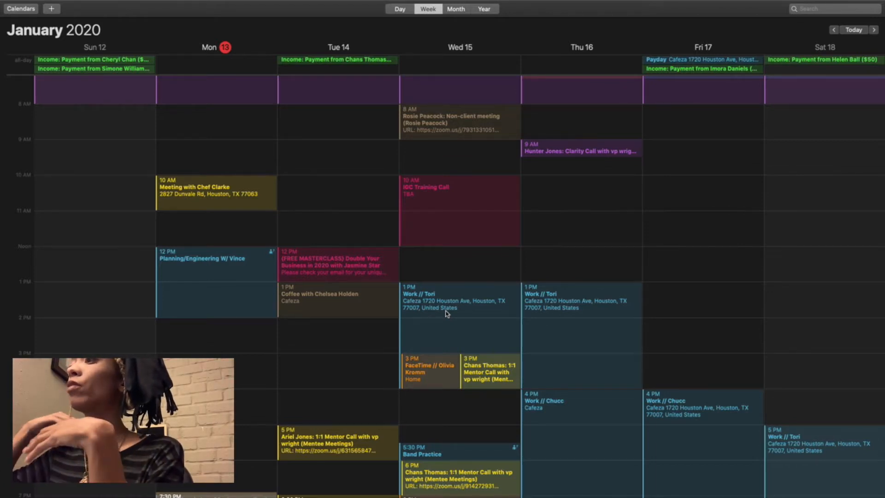
scroll(446, 314, "left", 10)
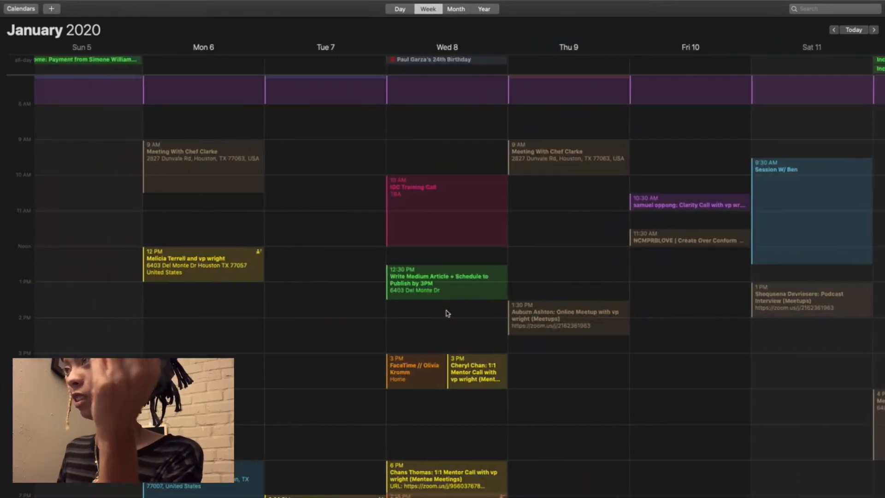
Step: Return to Asana, show the tasks as a list, and set the due date of "Add Articles to LinkedIn" to January 15
key("ctrl+Right")
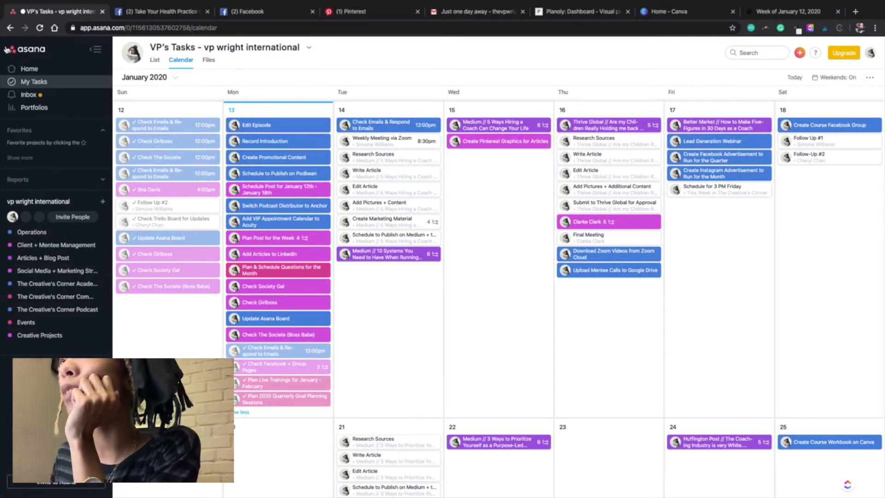
left_click(154, 61)
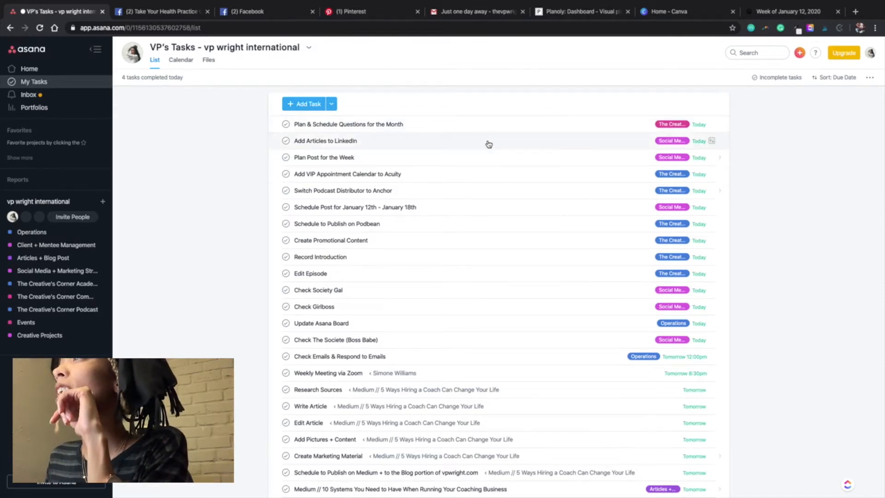
left_click(698, 141)
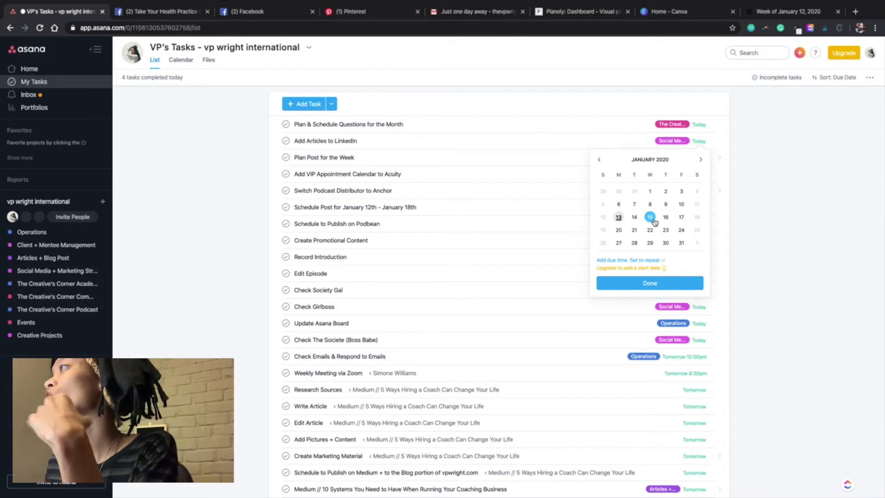
left_click(650, 217)
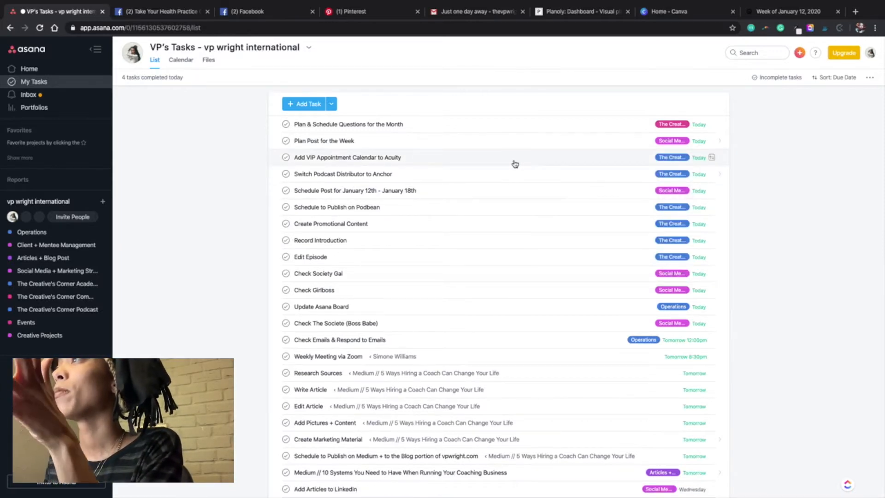
Step: Set the due date of "Add VIP Appointment Calendar to Acuity" to Saturday, January 18
left_click(634, 162)
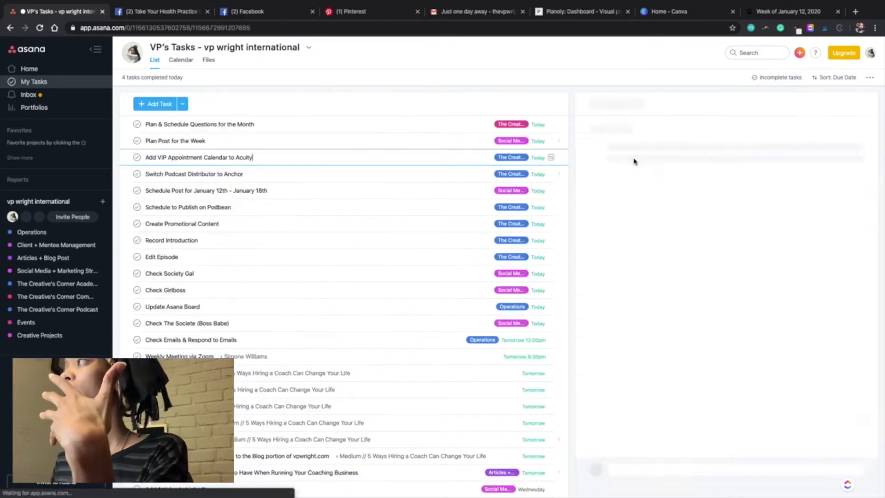
left_click(537, 158)
left_click(536, 233)
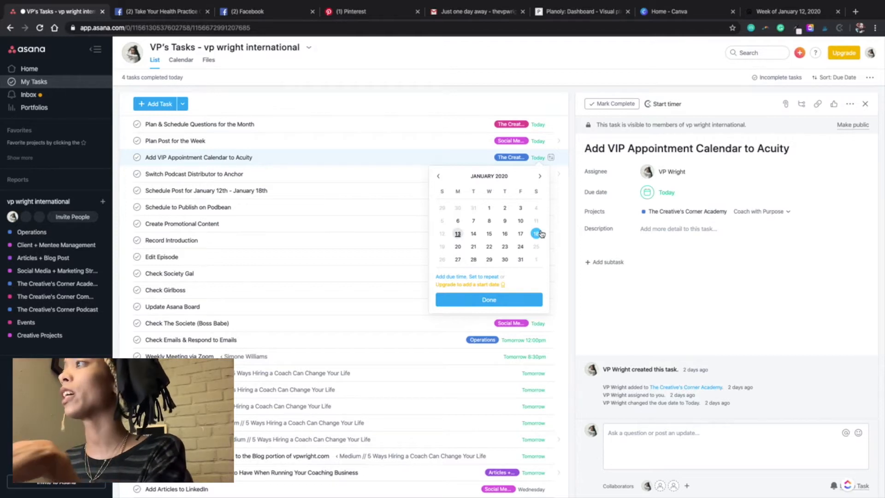
left_click(540, 233)
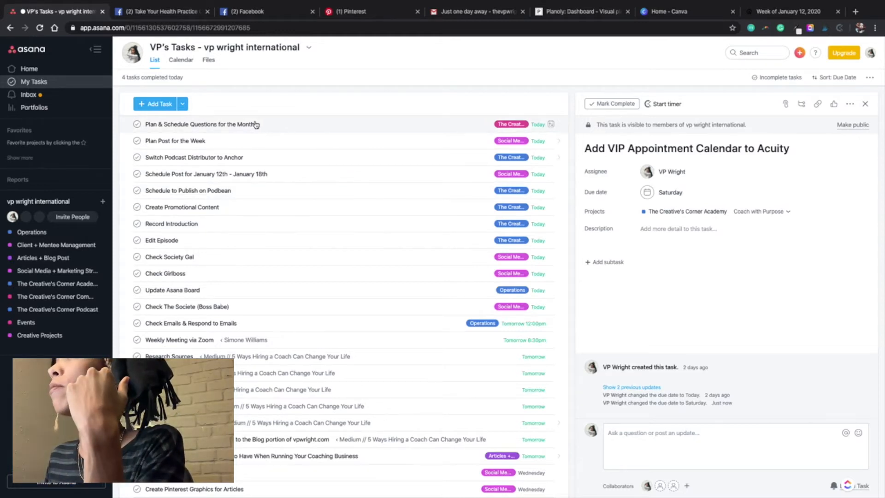
Step: Set the due dates of "Plan & Schedule Questions for the Month" and "Plan Post for the Week" to January 14
left_click(276, 125)
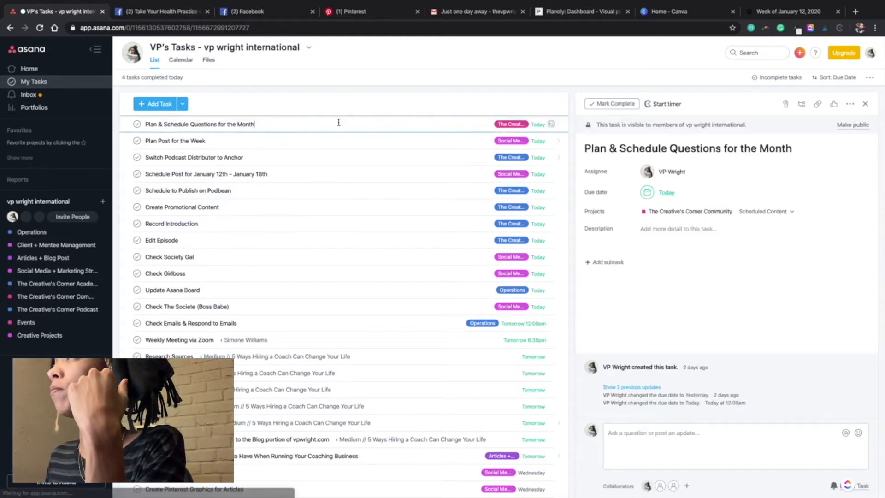
left_click(537, 125)
left_click(473, 200)
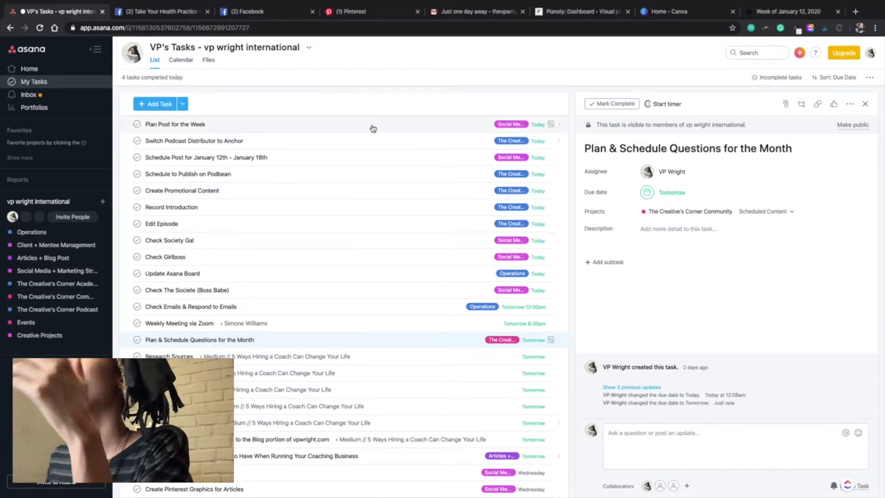
left_click(538, 125)
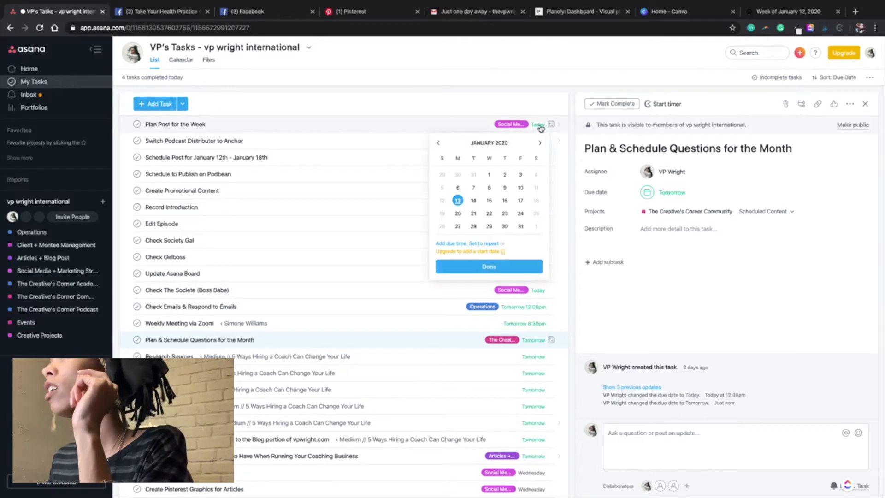
left_click(474, 203)
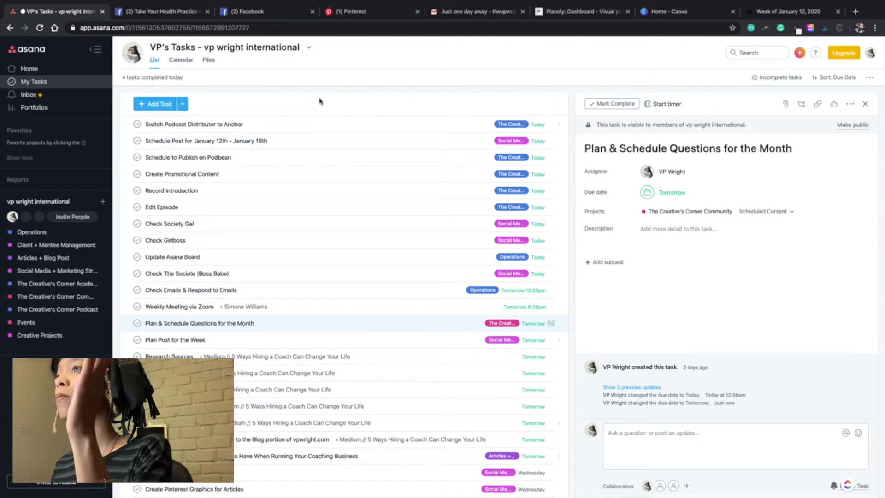
Step: Move "Switch Podcast Distributor to Anchor" to January 15 and "Schedule Post for January 12th - January 18th" to January 14
left_click(538, 124)
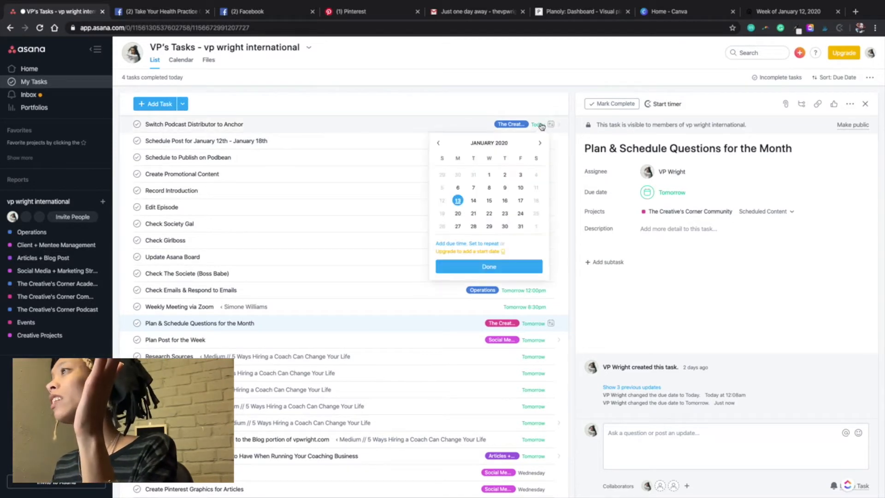
left_click(488, 201)
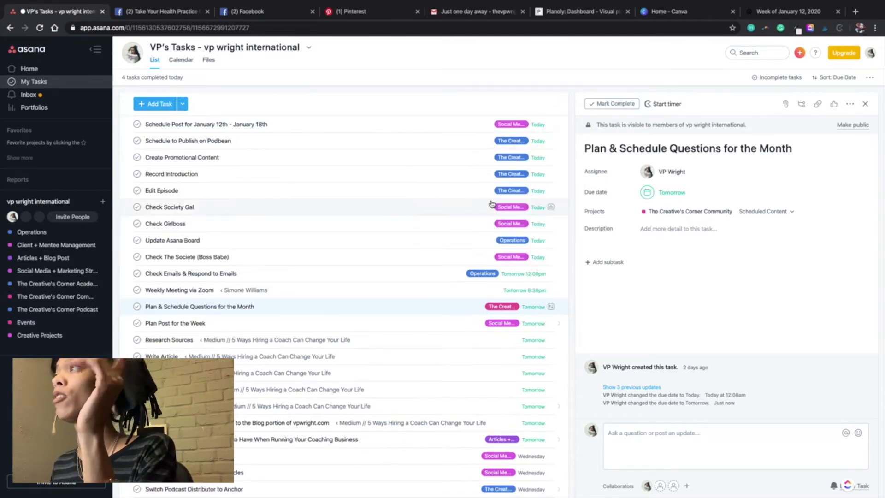
left_click(538, 125)
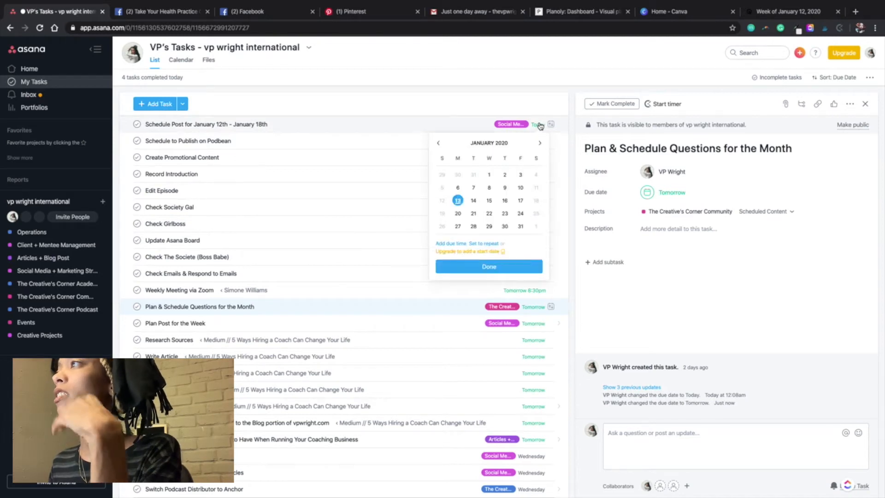
left_click(475, 201)
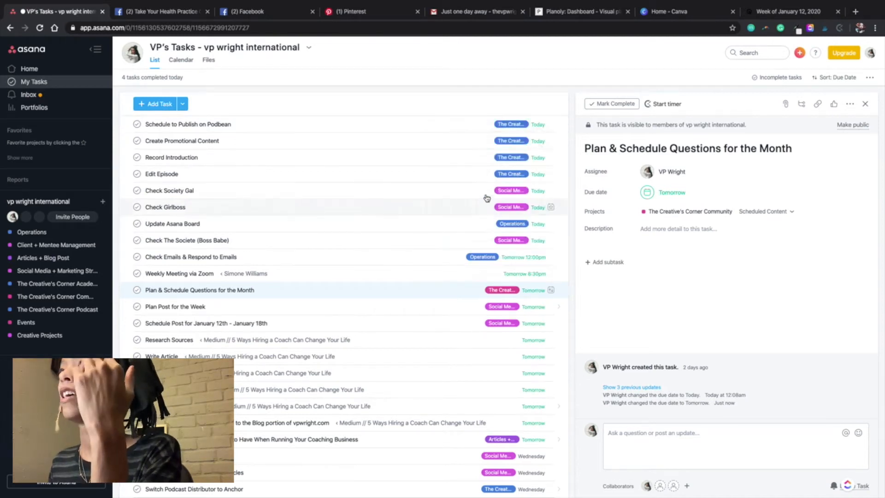
Step: Set the due dates of "Schedule to Publish on Podbean", "Create Promotional Content", "Record Introduction" and "Edit Episode" to January 16
left_click(538, 126)
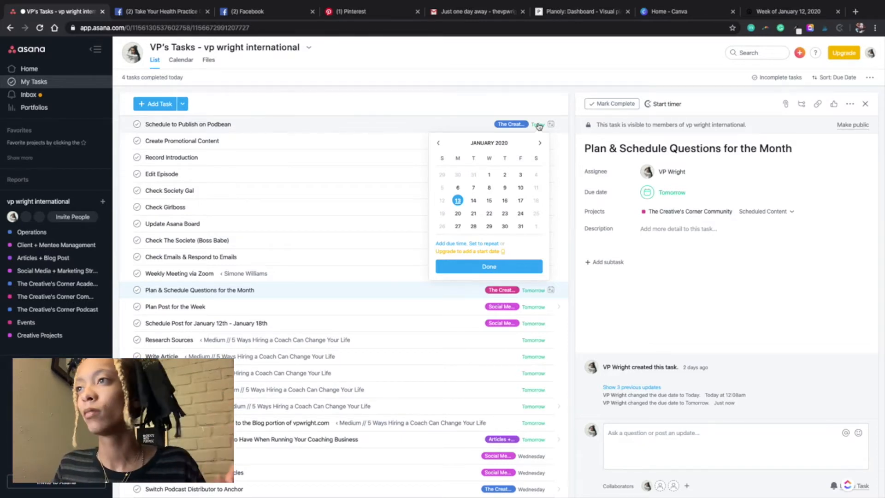
left_click(473, 68)
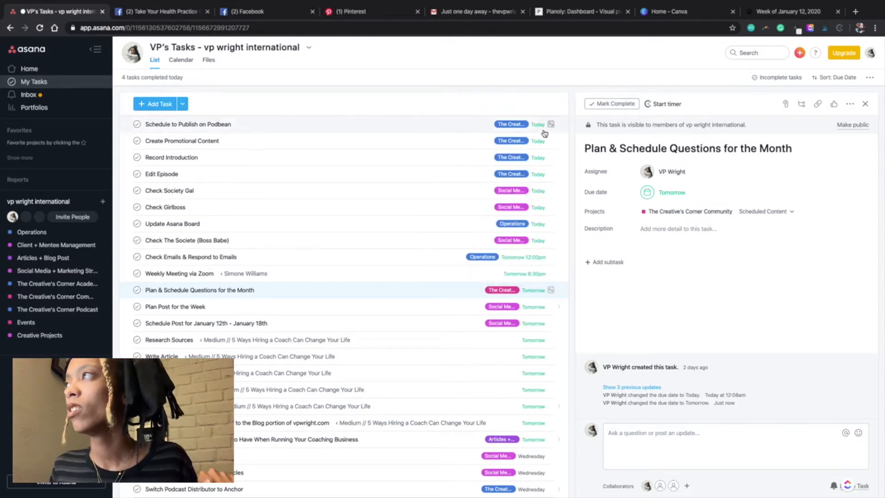
left_click(487, 124)
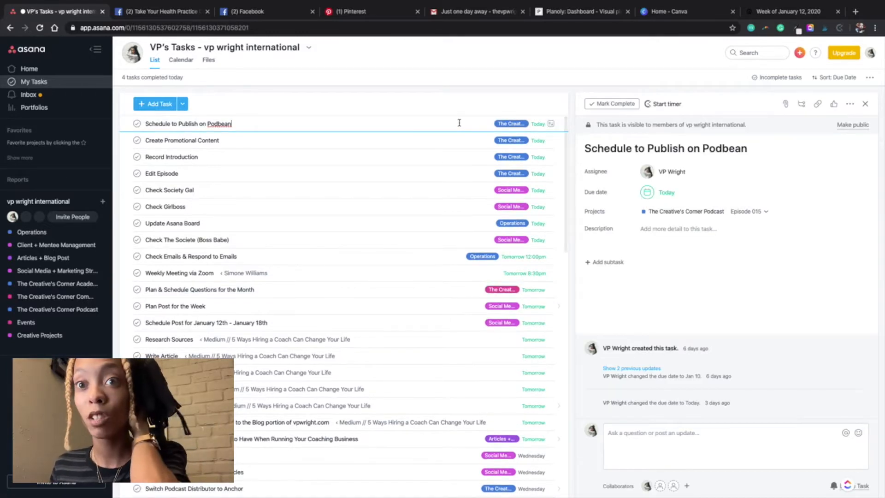
left_click(538, 123)
left_click(507, 198)
left_click(538, 124)
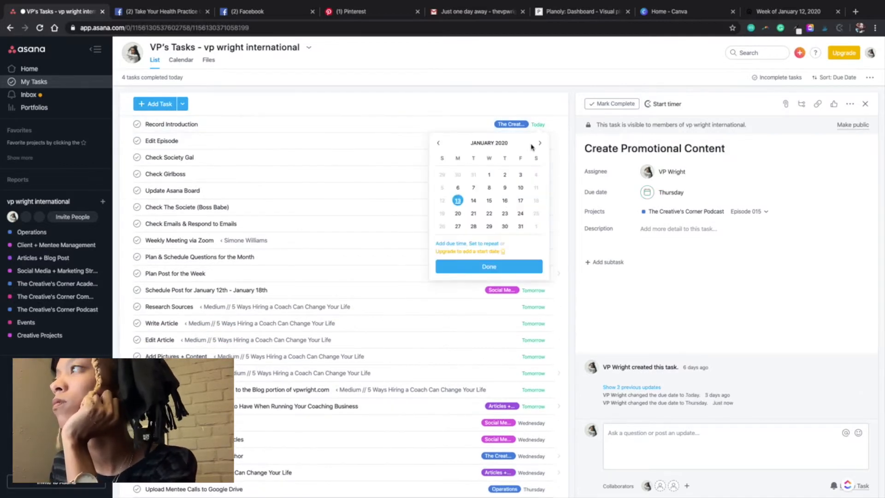
left_click(504, 199)
Step: Mark today's "Check Society Gal", "Check Girlboss", "Update Asana Board" and "Check The Societe (Boss Babe)" tasks complete
left_click(137, 124)
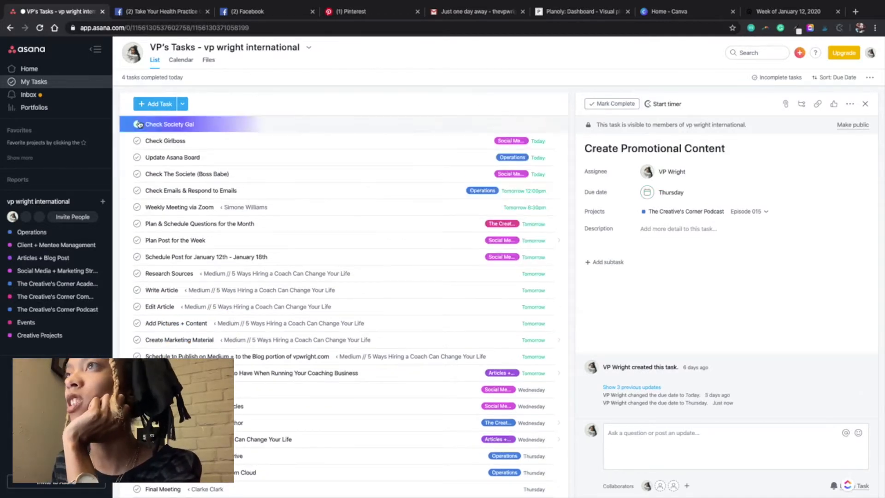
left_click(137, 124)
left_click(137, 124)
left_click(137, 124)
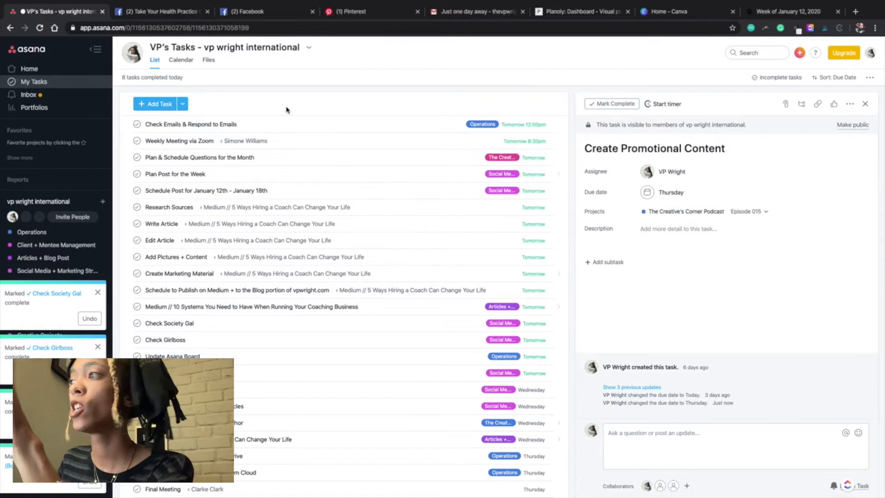
Step: Show the tasks as a calendar and expand all tasks for Tuesday, January 14
left_click(180, 60)
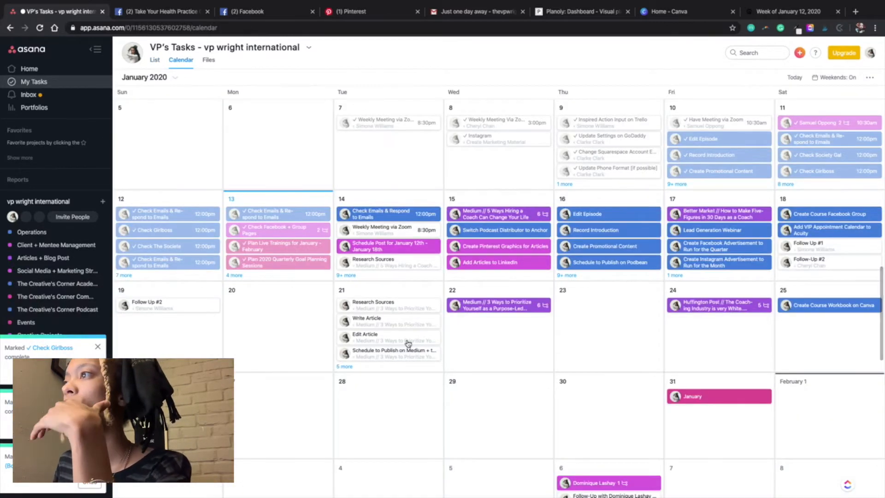
left_click(346, 275)
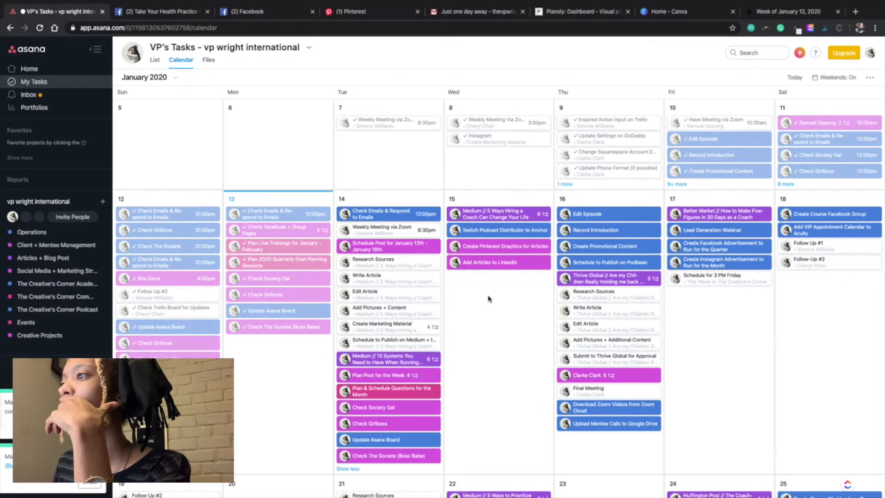
Step: Look over the Client + Mentee Management project, return to the My Tasks calendar and expand all tasks for January 14
scroll(488, 299, "down", 1)
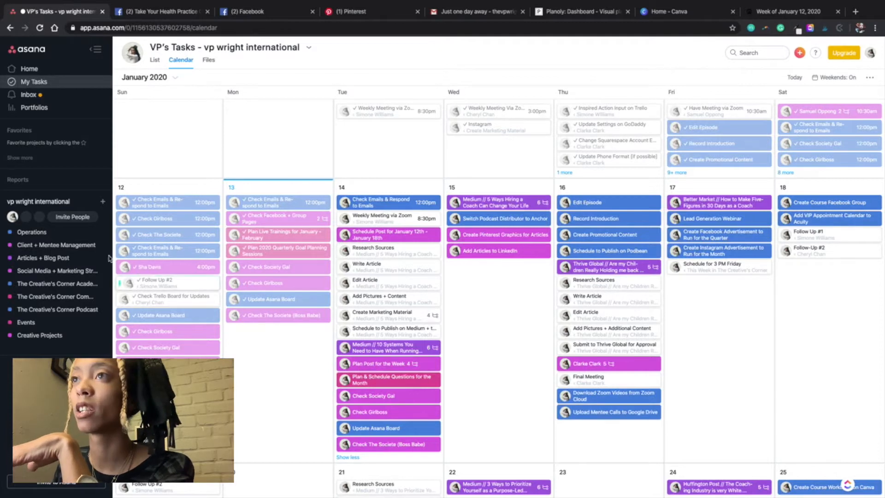
left_click(88, 257)
left_click(88, 245)
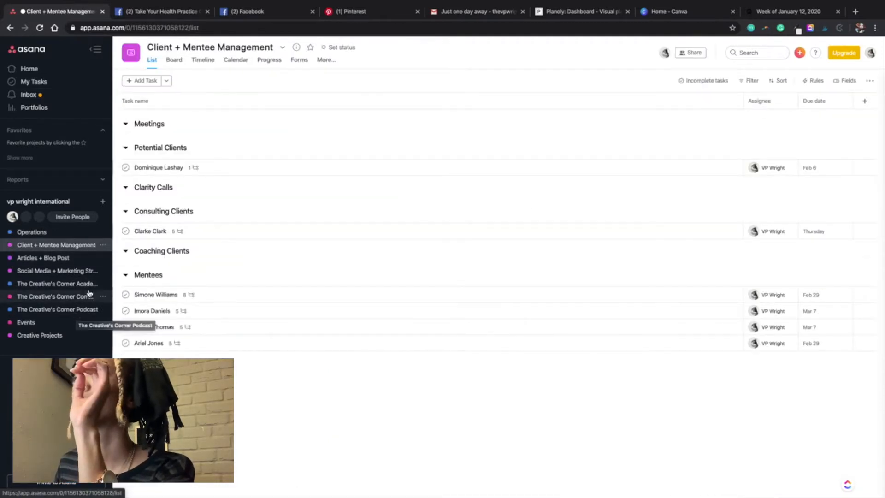
left_click(42, 232)
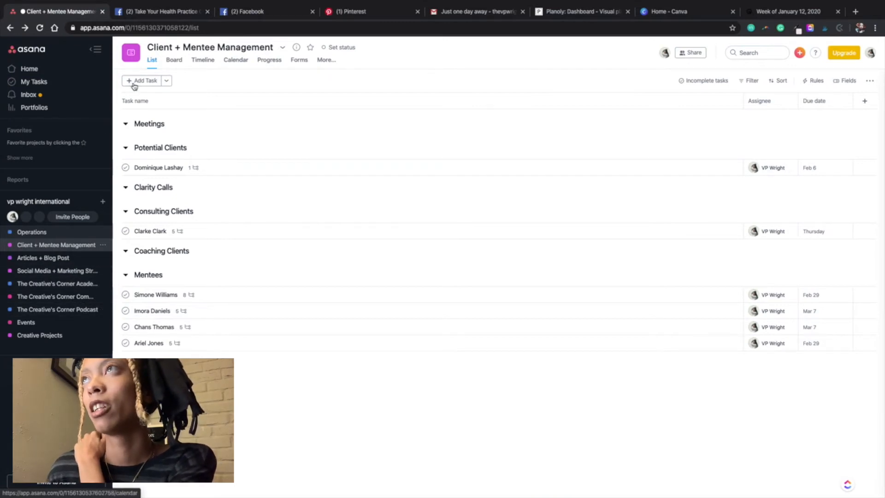
left_click(52, 82)
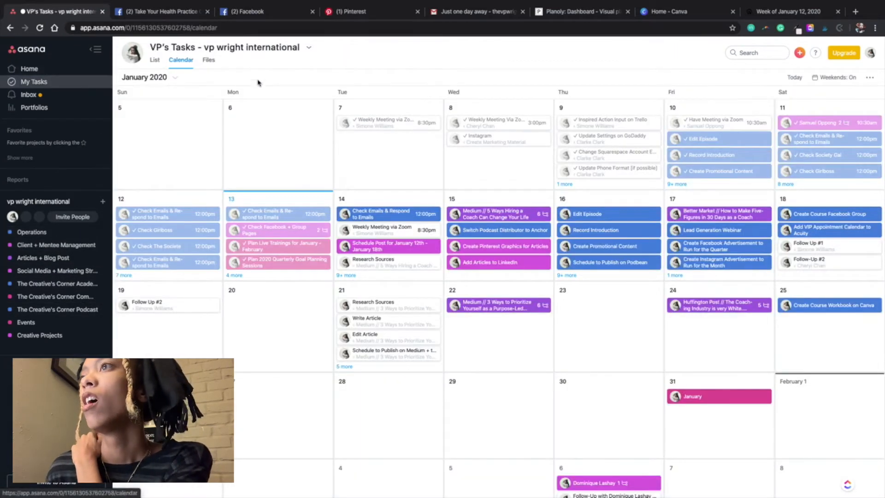
left_click(347, 275)
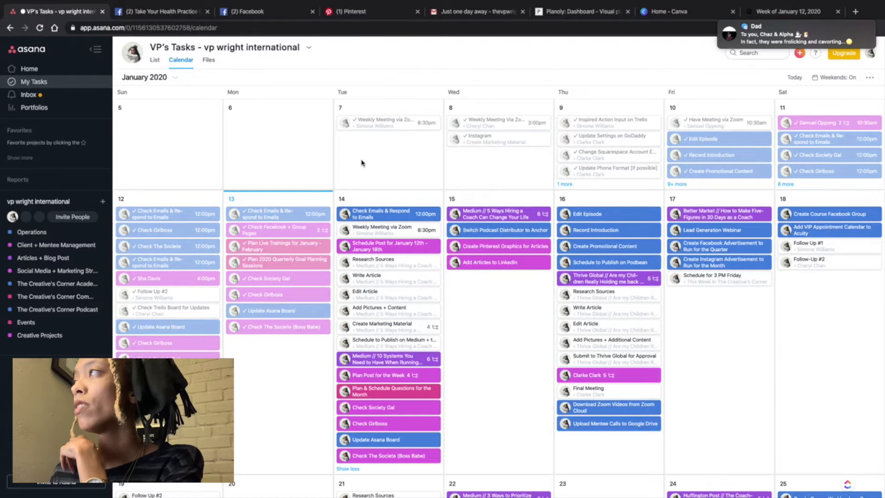
Step: Switch to the Calendar app and create an event titled "Daily Task" on January 14, 2020, from 11 AM to 12 PM
key("ctrl+Left")
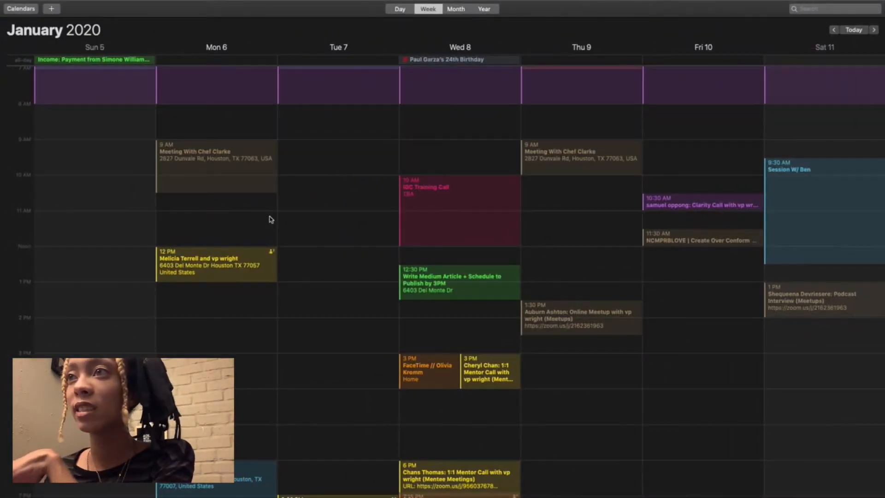
scroll(300, 250, "right", 5)
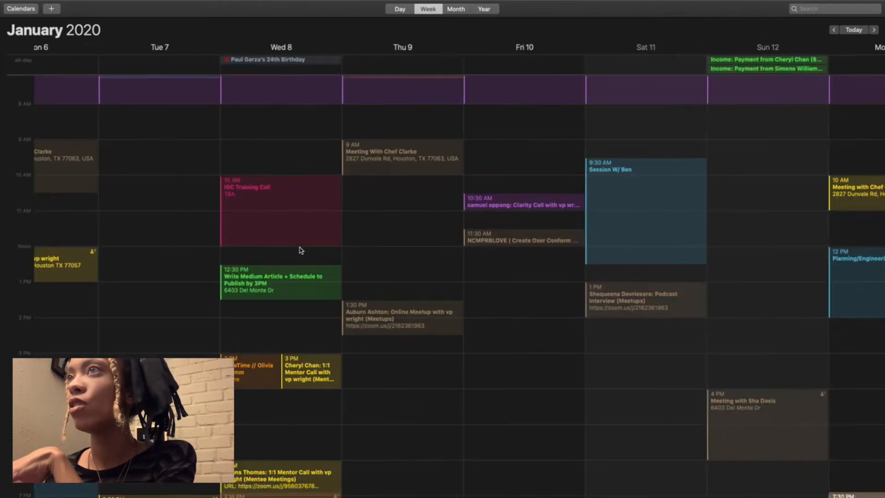
scroll(257, 242, "left", 2)
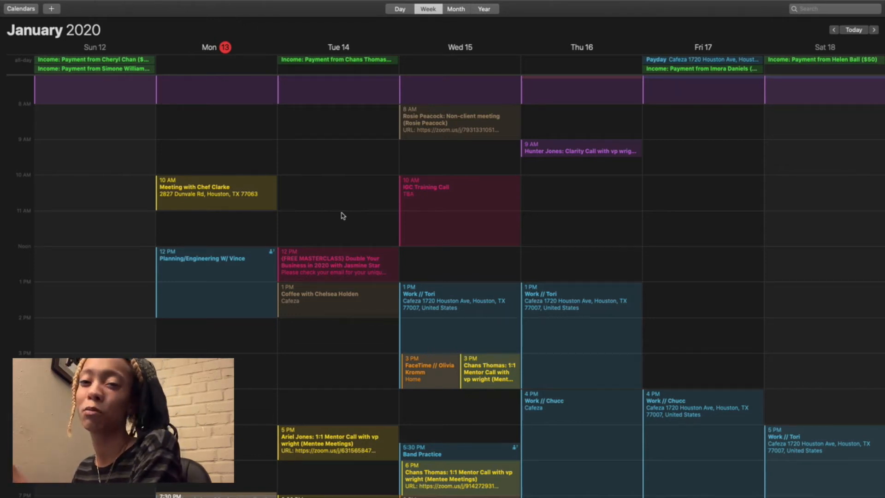
scroll(342, 215, "left", 3)
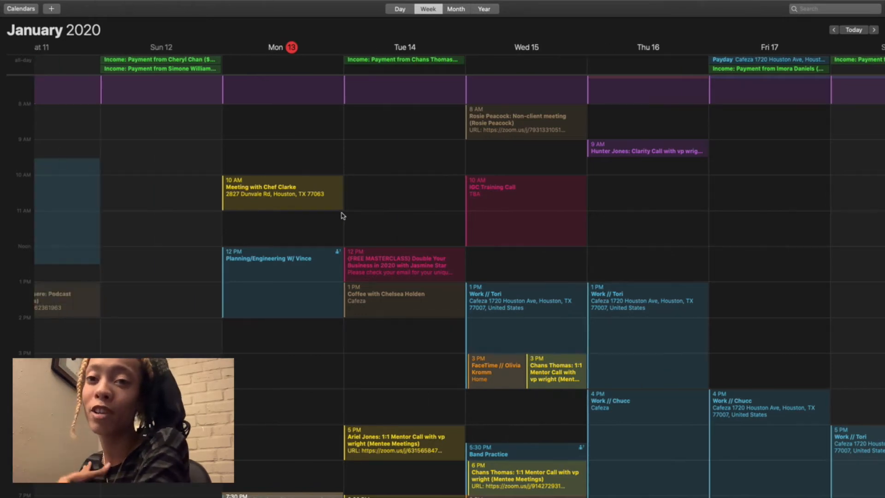
scroll(350, 214, "right", 3)
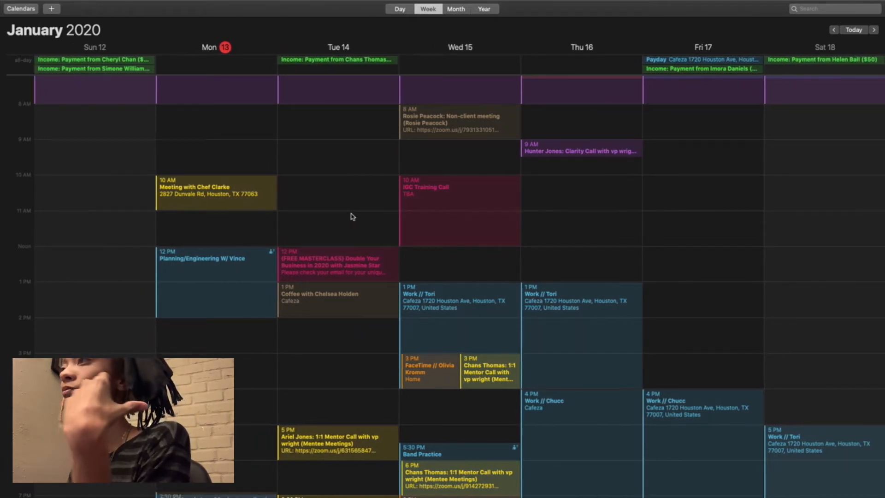
double_click(352, 217)
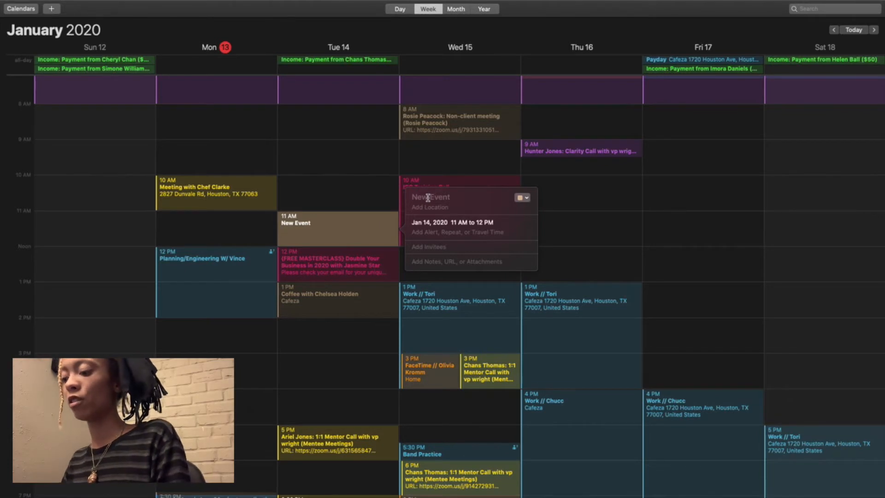
type("Daily Task")
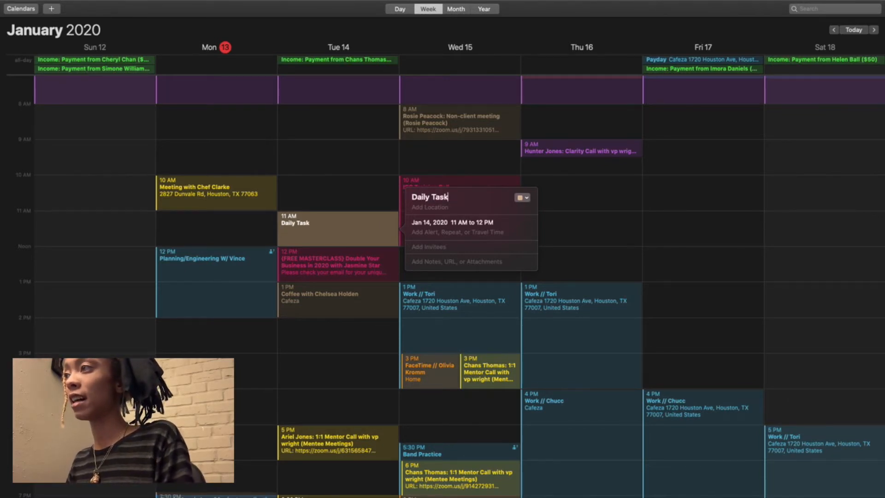
Step: Set the location of the "Daily Task" event to the current location
left_click(428, 207)
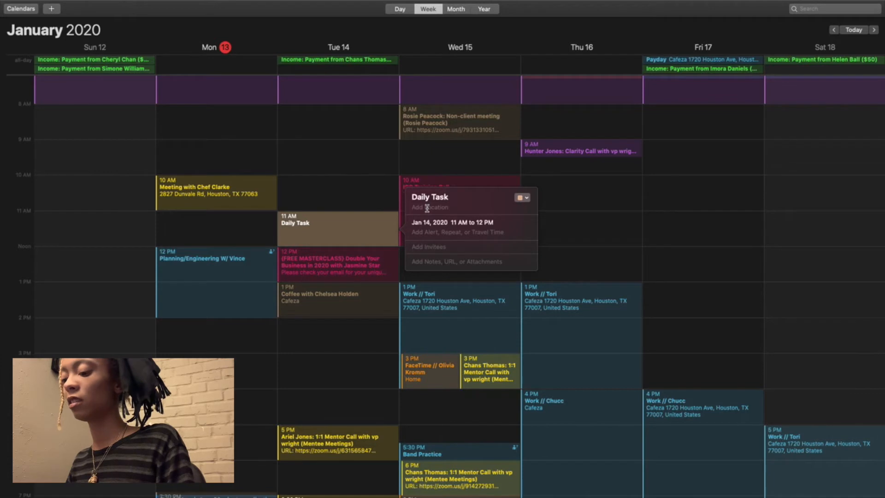
type("Curr")
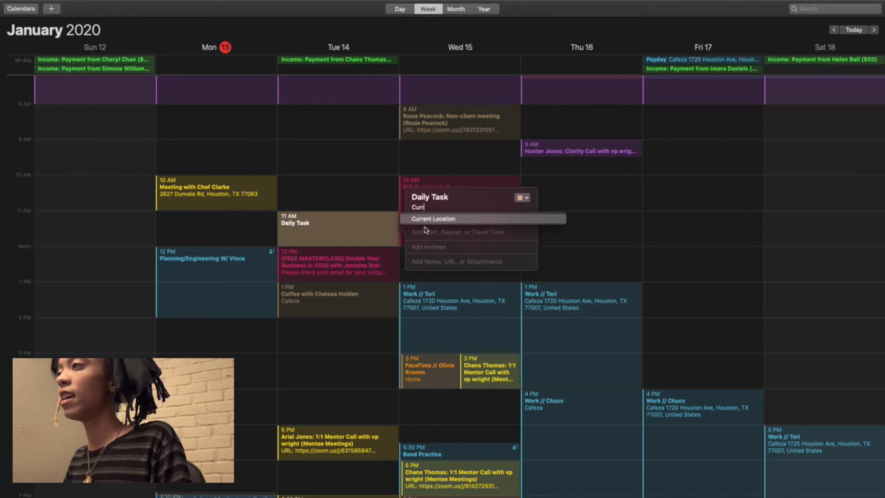
key("Return")
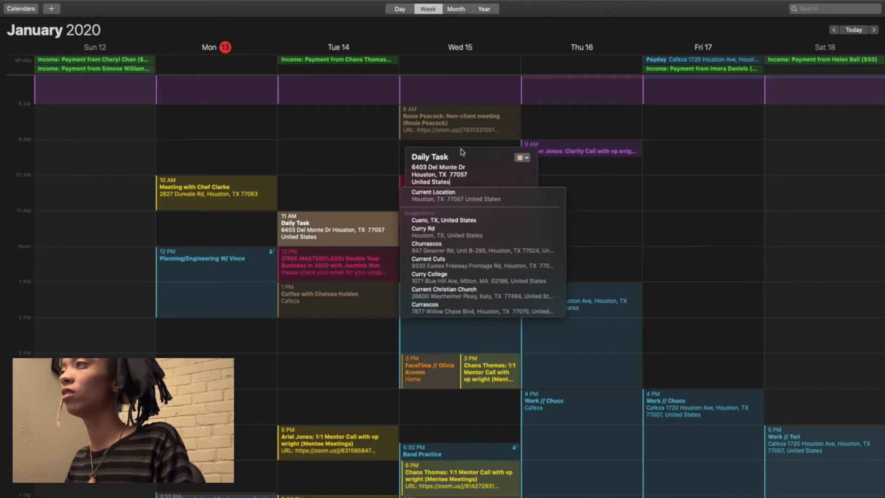
left_click(509, 200)
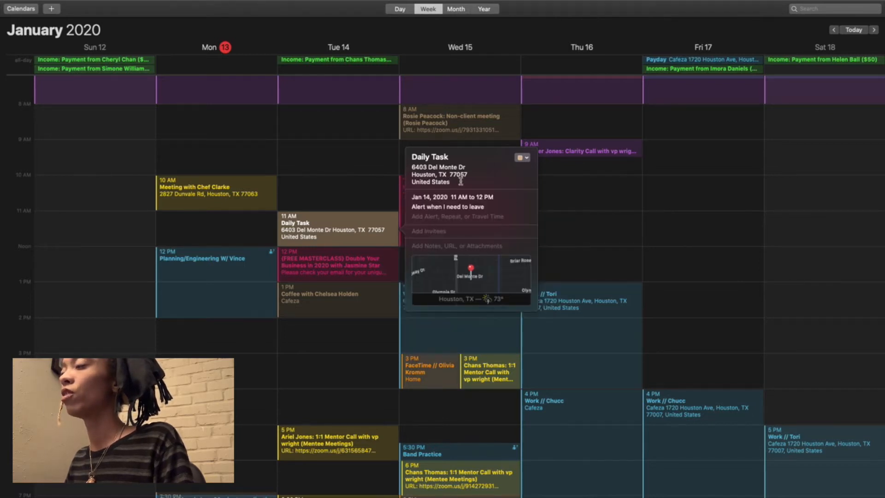
Step: Assign the "Daily Task" event to the Business Administration + Operations calendar and close its details
left_click(525, 159)
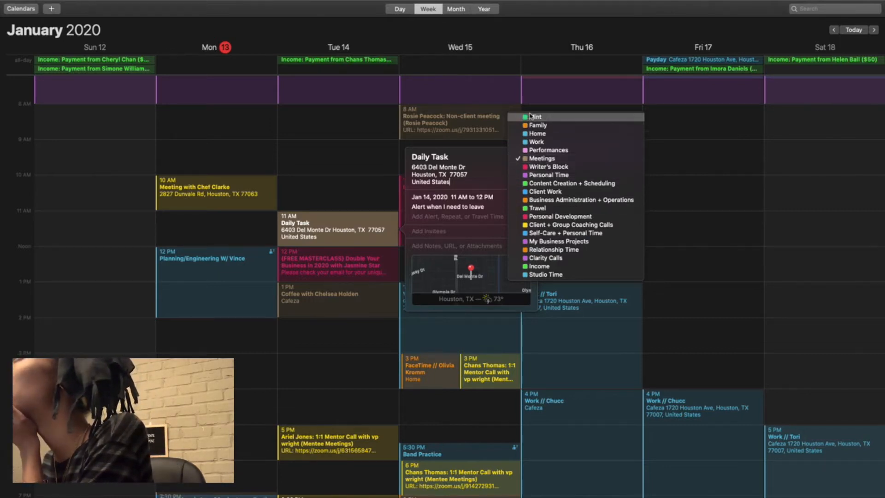
left_click(549, 184)
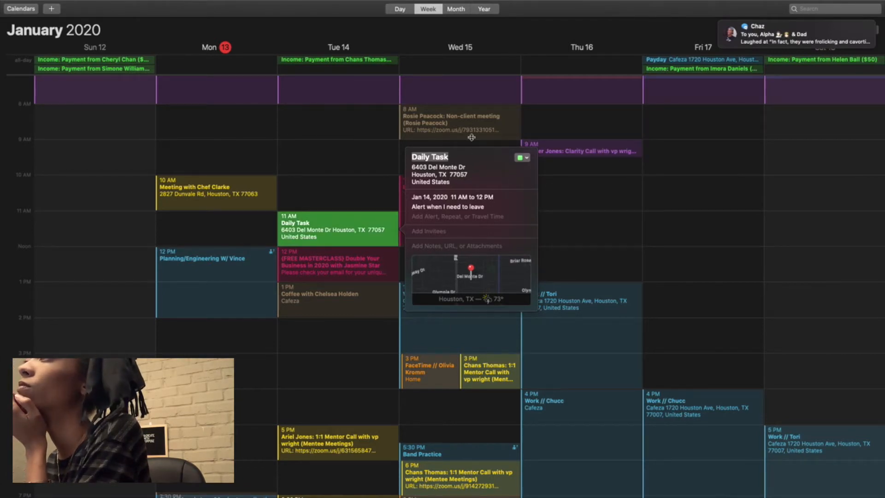
left_click(523, 157)
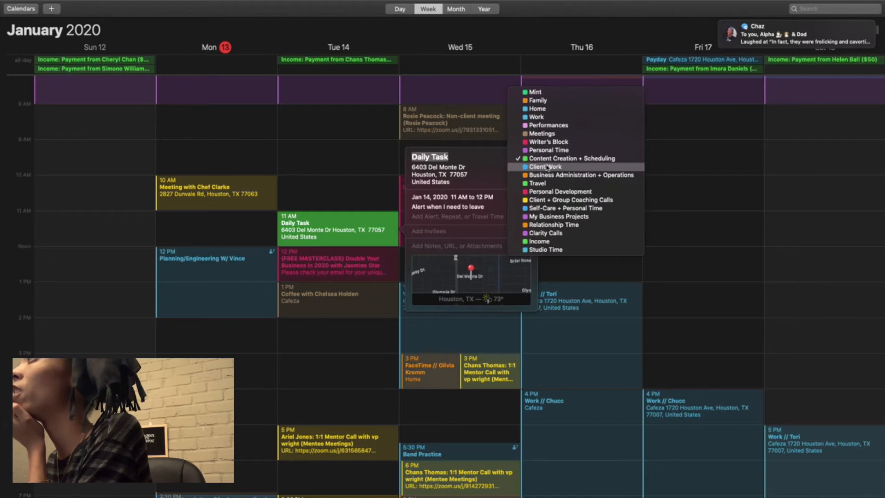
left_click(558, 176)
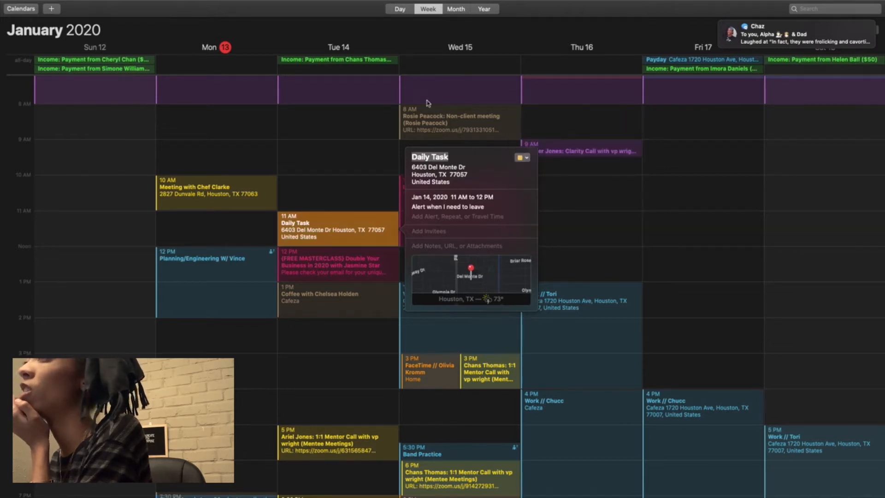
left_click(369, 44)
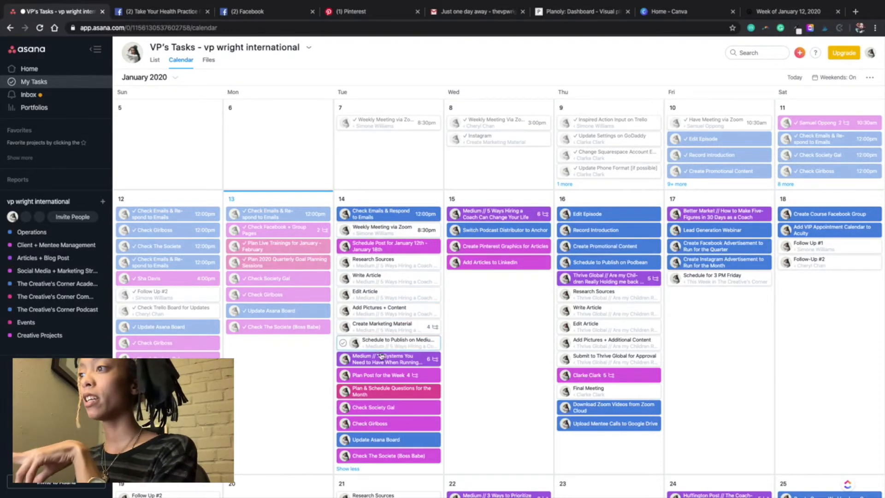
Step: In Asana, merge the January 14 task "Plan Post for the Week" as a duplicate into "Schedule Post for January 12th - January 18th"
left_click(399, 377)
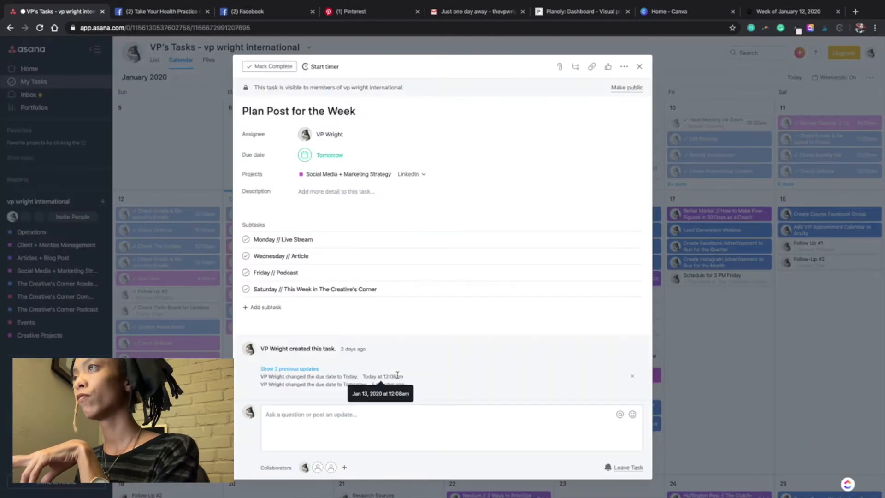
left_click(639, 68)
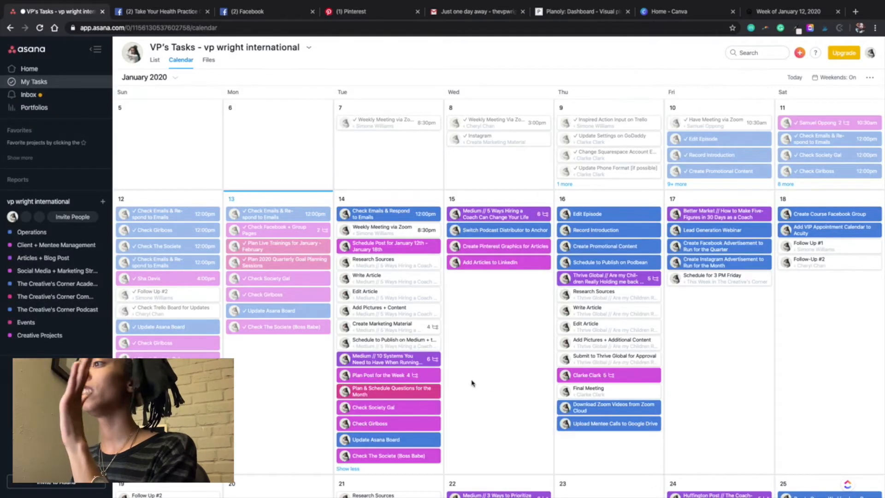
left_click(386, 376)
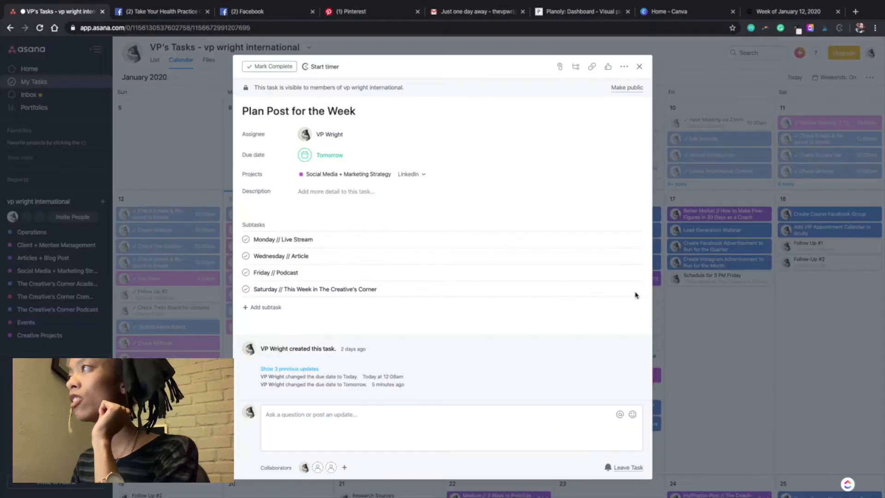
left_click(624, 66)
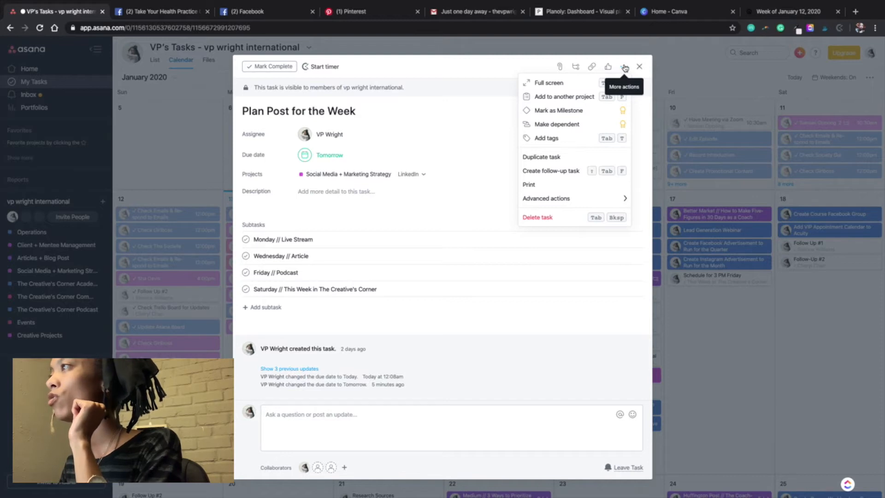
mouse_move(623, 199)
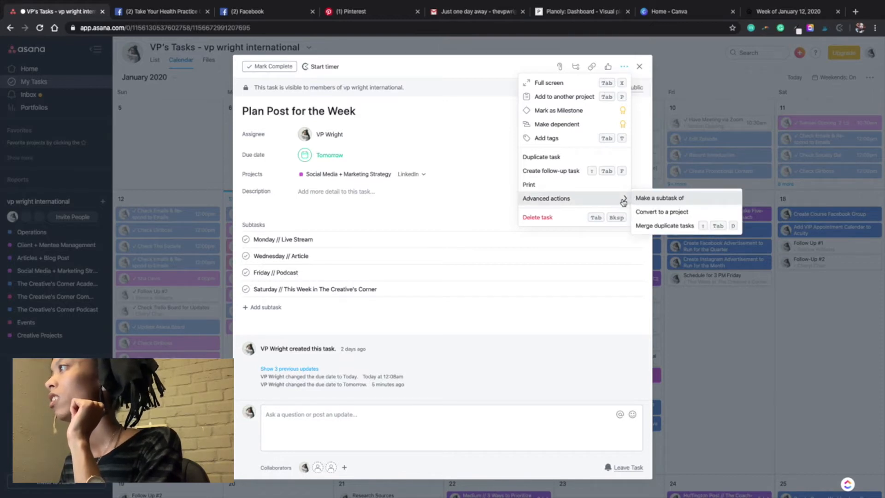
left_click(672, 227)
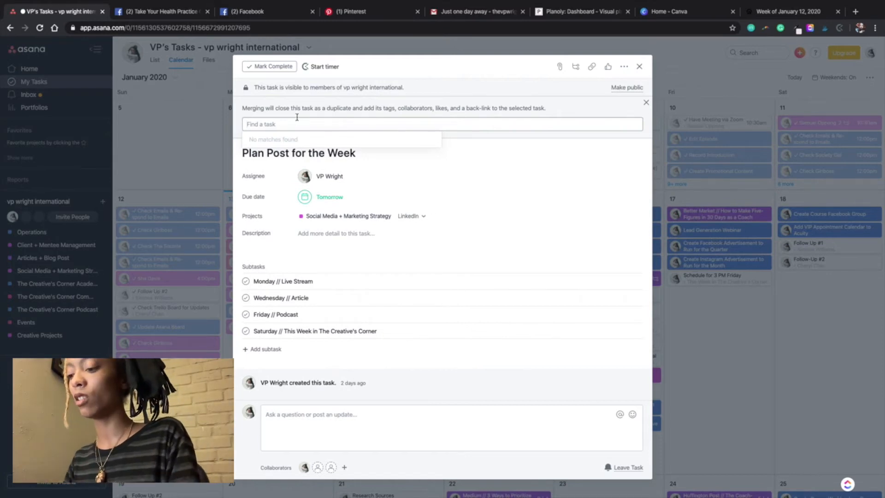
type("Plan")
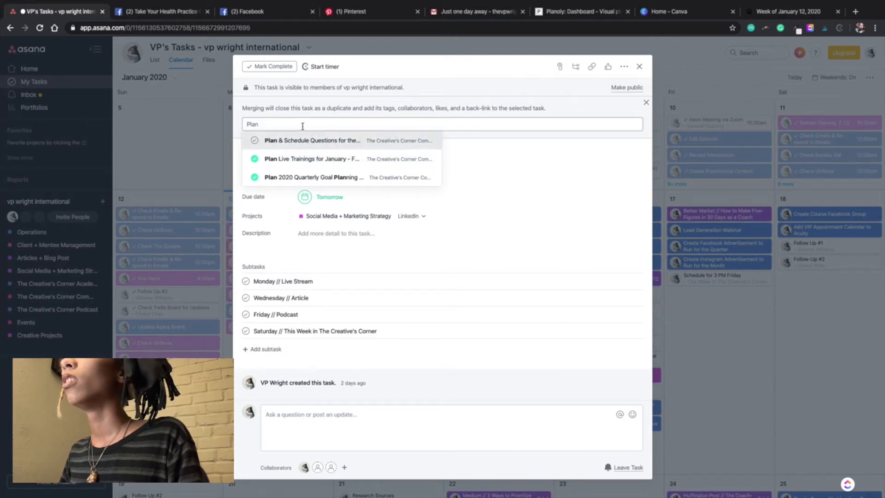
key("BackSpace")
key("BackSpace")
key("BackSpace")
key("BackSpace")
key("BackSpace")
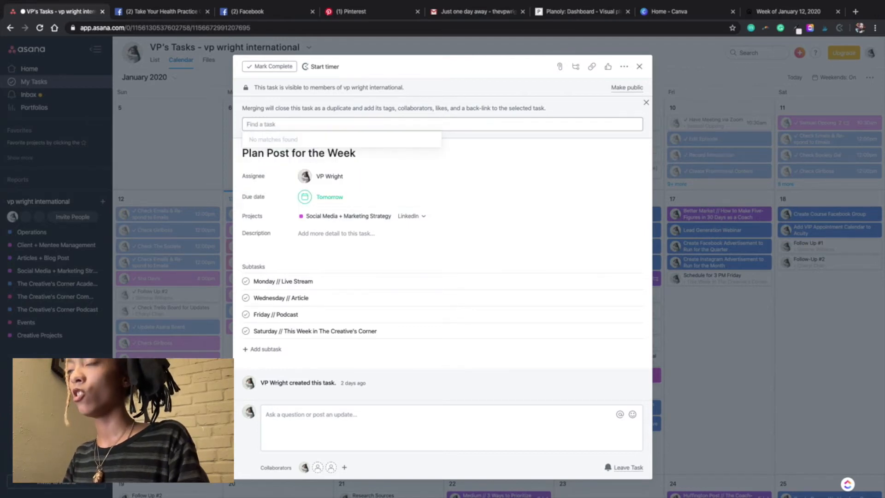
type("Janu")
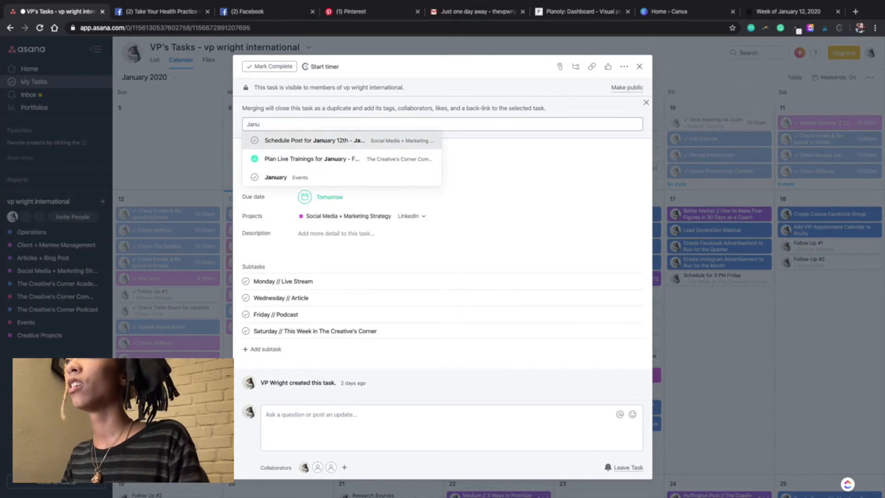
left_click(294, 143)
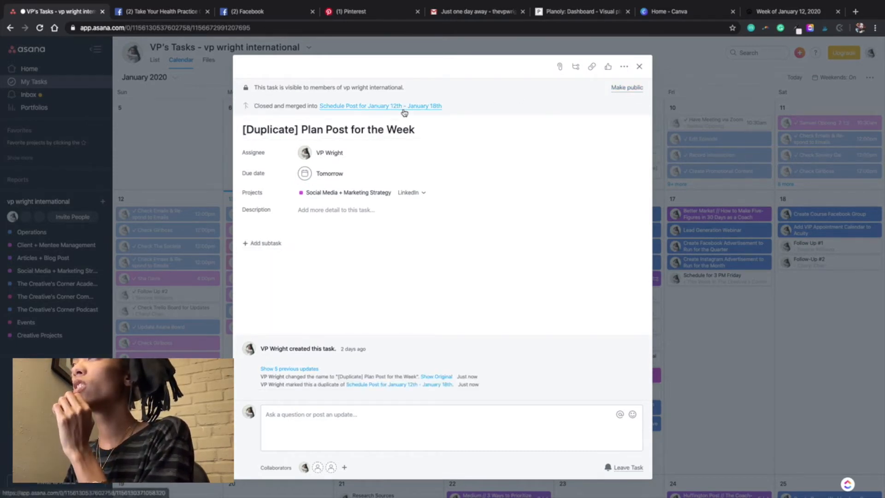
left_click(639, 66)
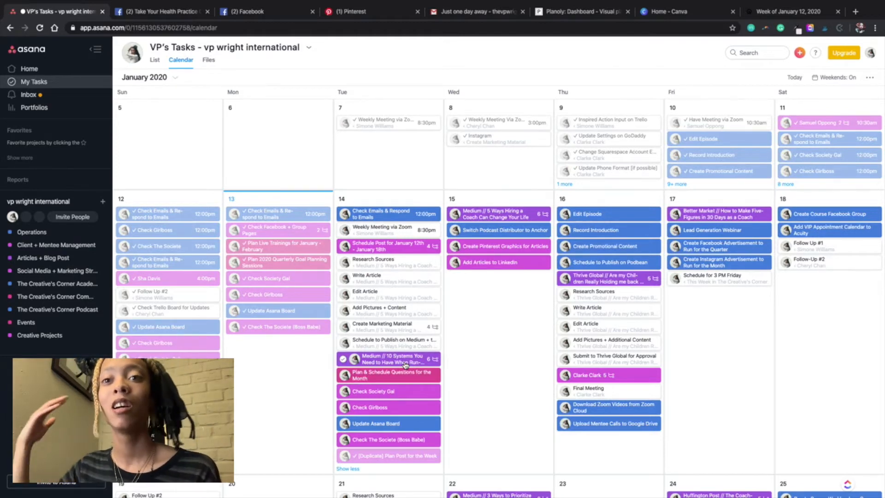
Step: Switch to the Calendar app, add an event on January 14 from 9 AM to 11 AM, and assign it to the Content Creation + Scheduling calendar
key("ctrl+Left")
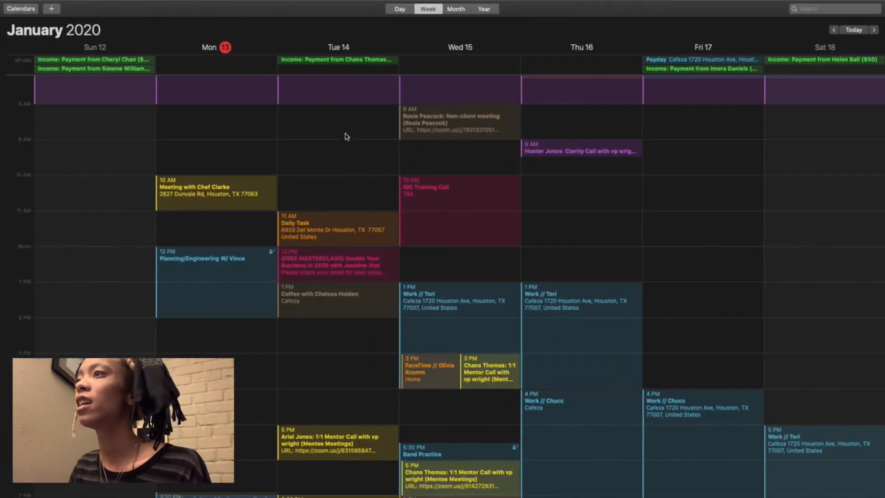
double_click(322, 143)
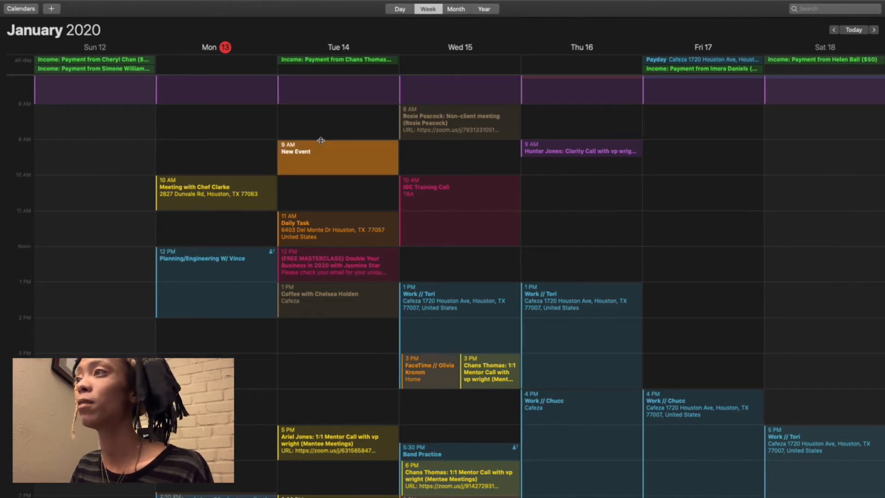
left_click_drag(327, 174, 330, 210)
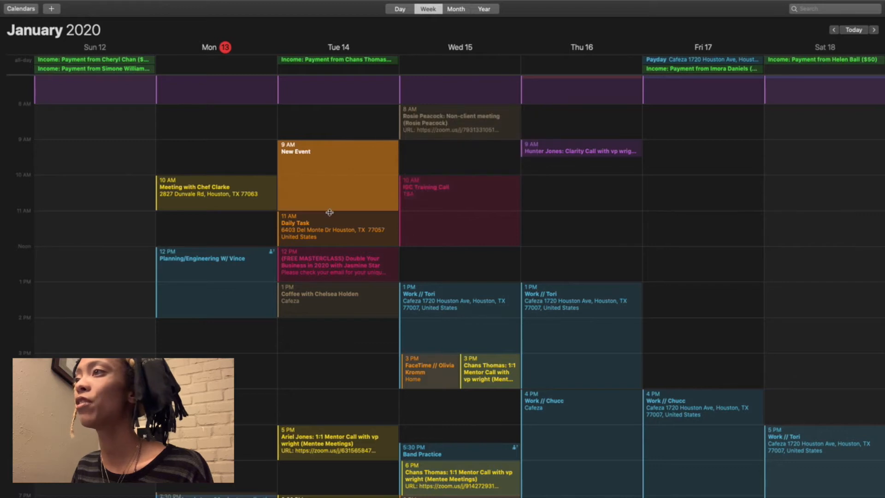
right_click(371, 146)
mouse_move(410, 158)
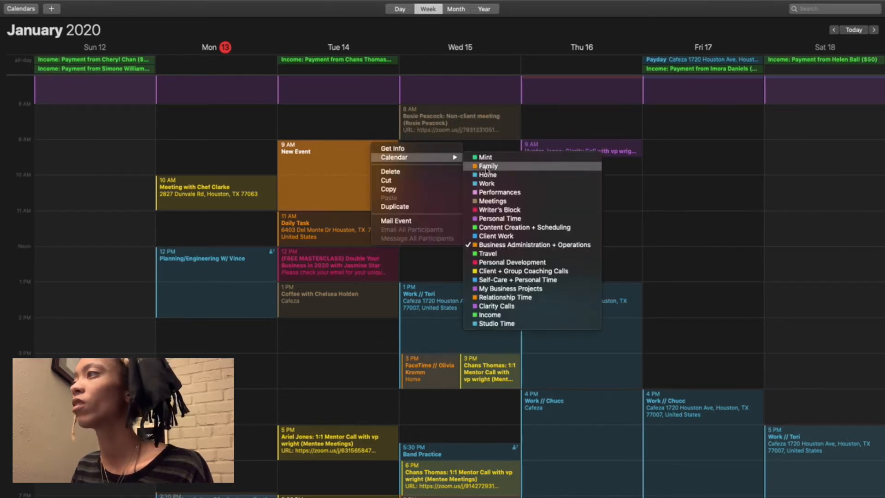
left_click(504, 228)
Step: Clear the title of the new 9 AM event on January 14 and shorten it to end at 10 AM
mouse_move(309, 153)
left_click_drag(448, 149, 396, 151)
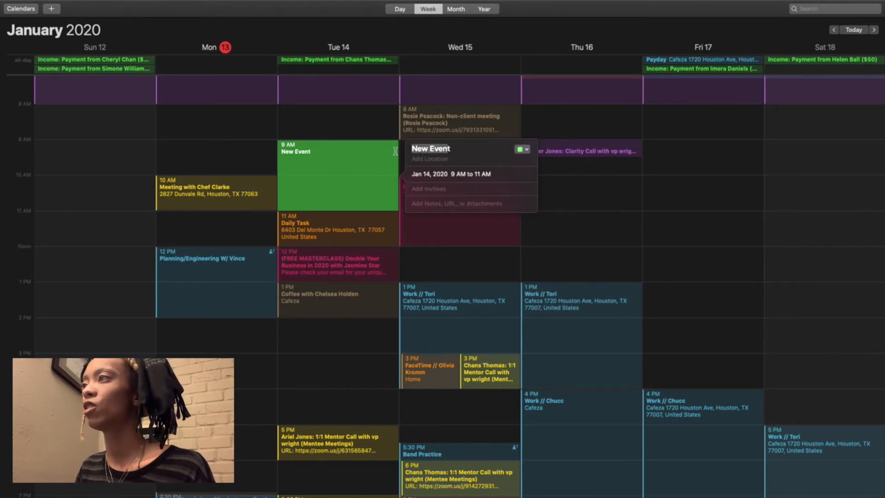
left_click_drag(455, 149, 400, 154)
key("BackSpace")
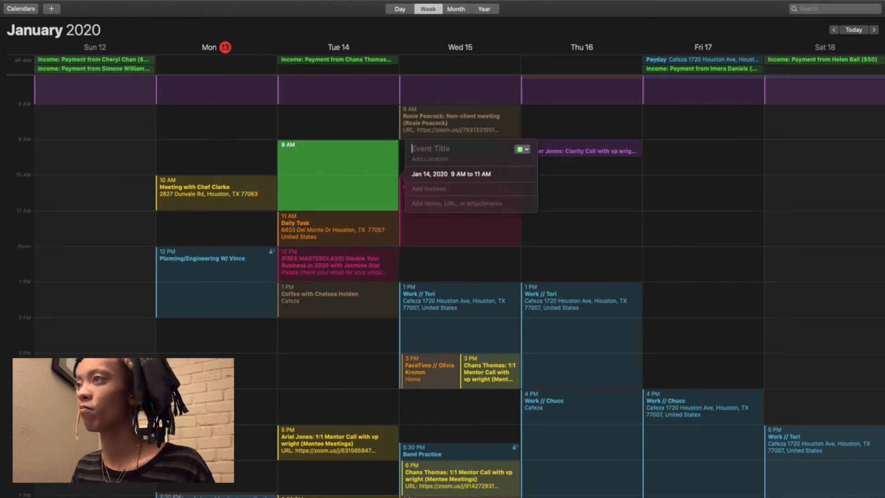
left_click_drag(346, 210, 346, 179)
Step: Title the January 14 event at 9 AM "Create + Schedule Post for Instagram"
double_click(310, 148)
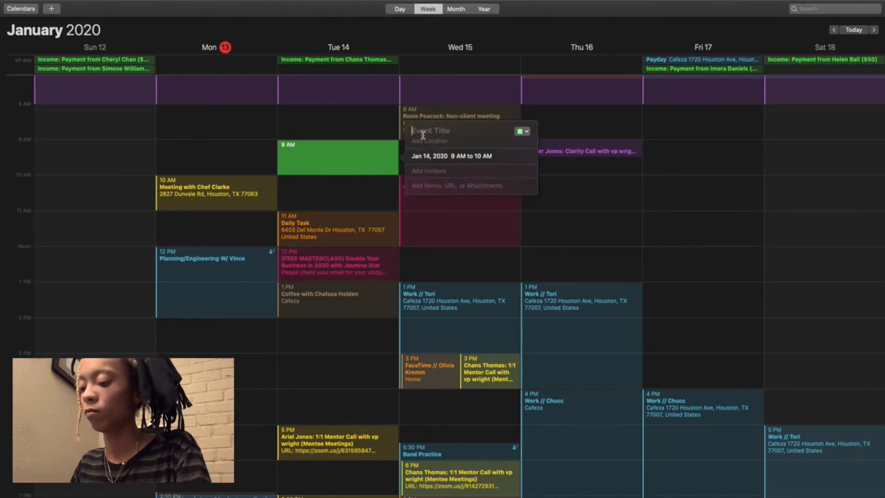
type("Create + Schedy")
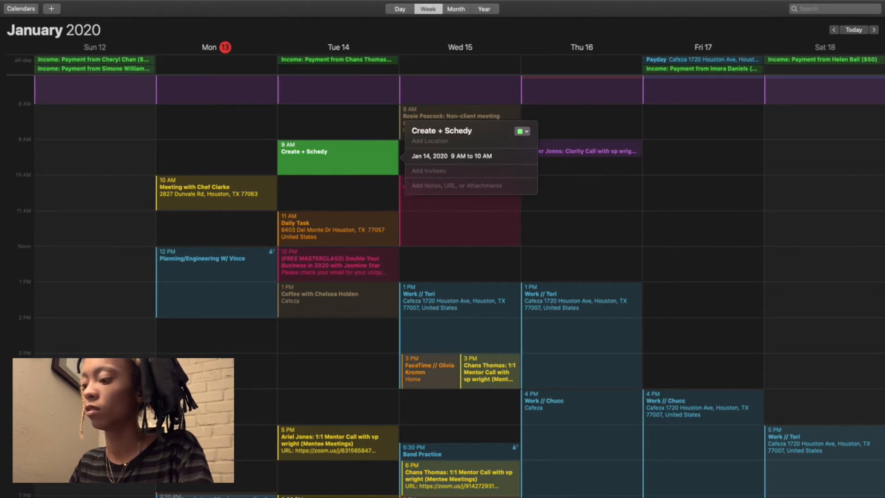
key("BackSpace")
type("ule Post")
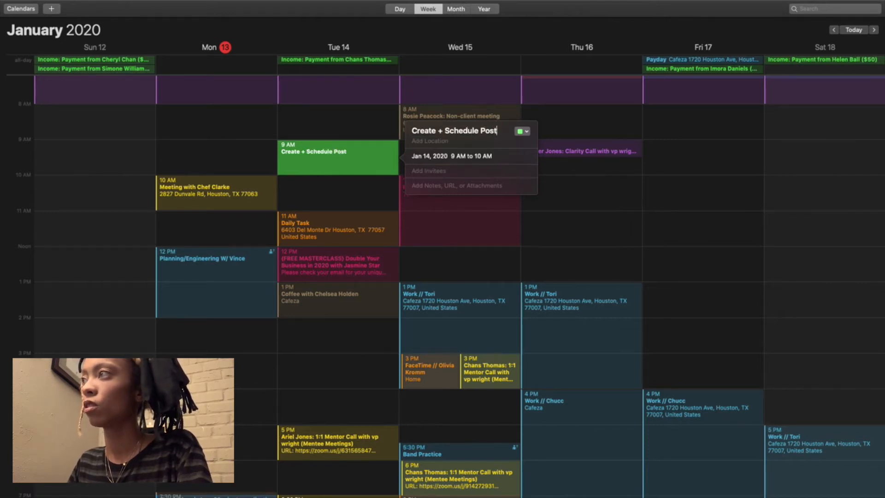
type(" for Instagram")
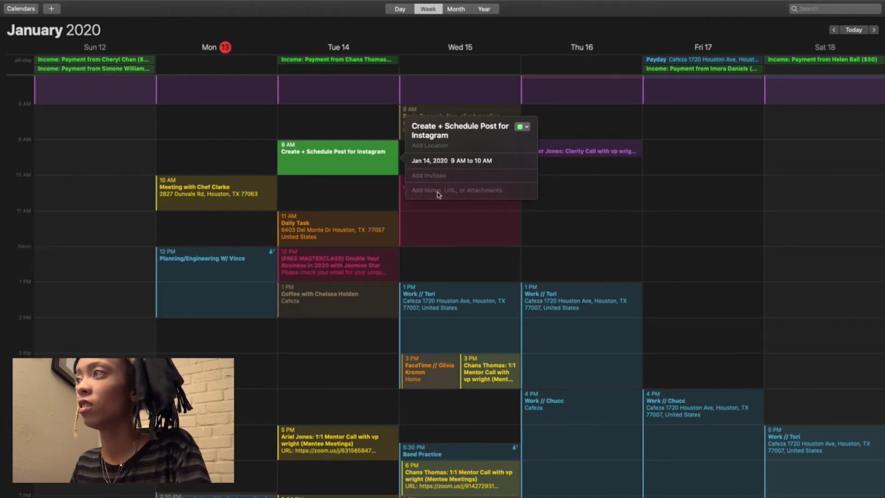
Step: Create an event on January 14 from 10 AM to 11 AM titled "Work on Blog Post for the Week"
left_click(326, 195)
double_click(327, 195)
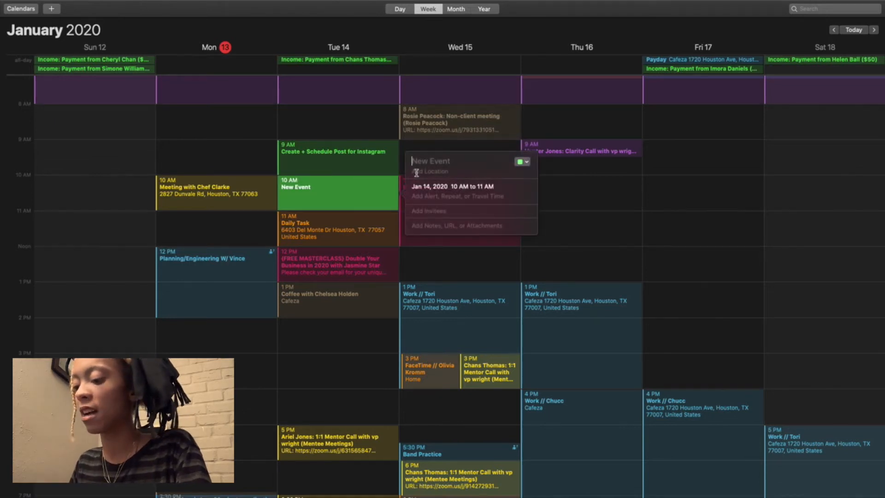
type("Work on Medi")
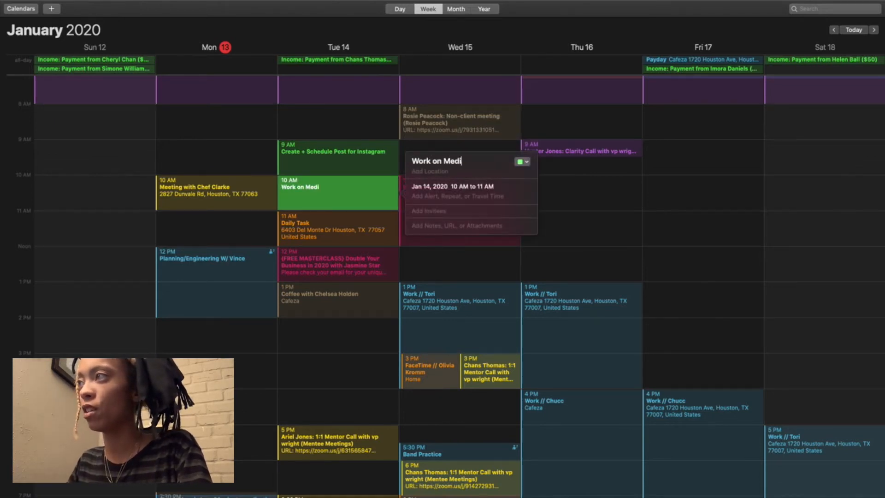
key("BackSpace")
key("BackSpace")
key("BackSpace")
key("BackSpace")
type("Blog ")
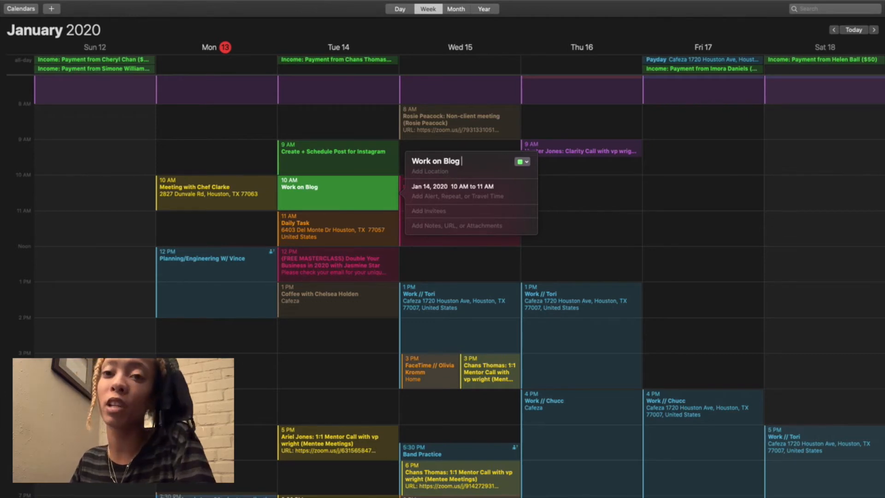
type("A")
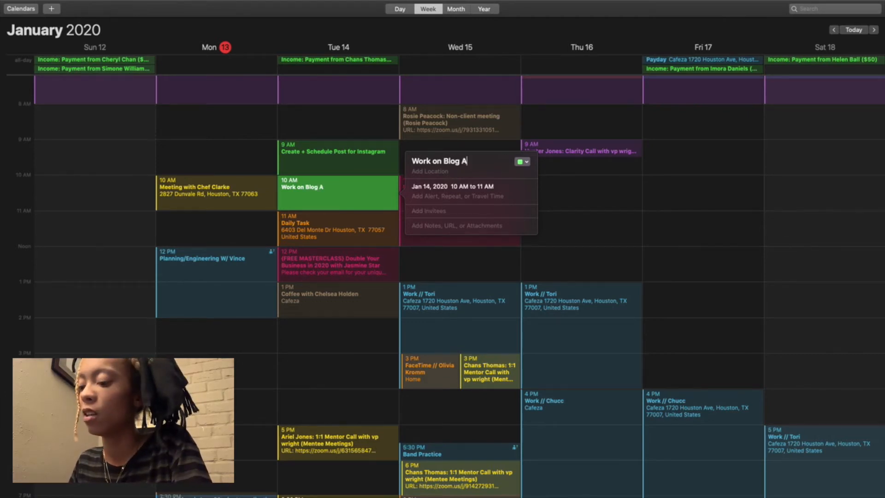
key("BackSpace")
type("Post")
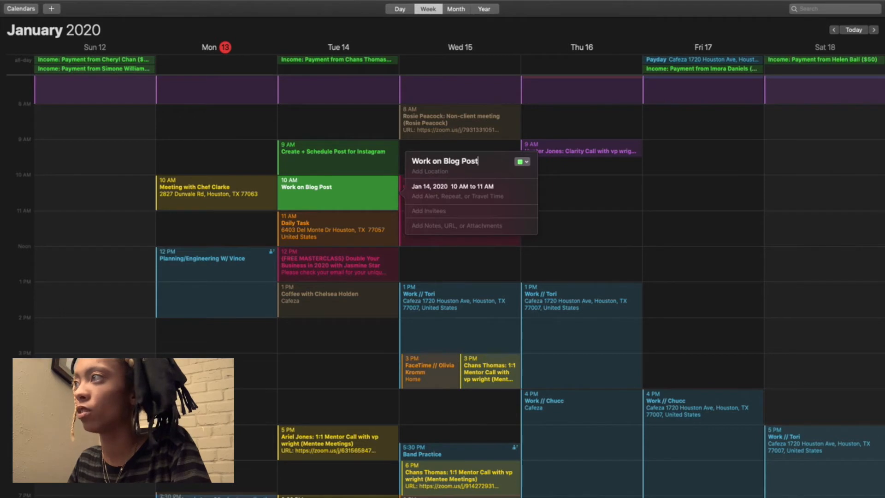
type(" for the Week")
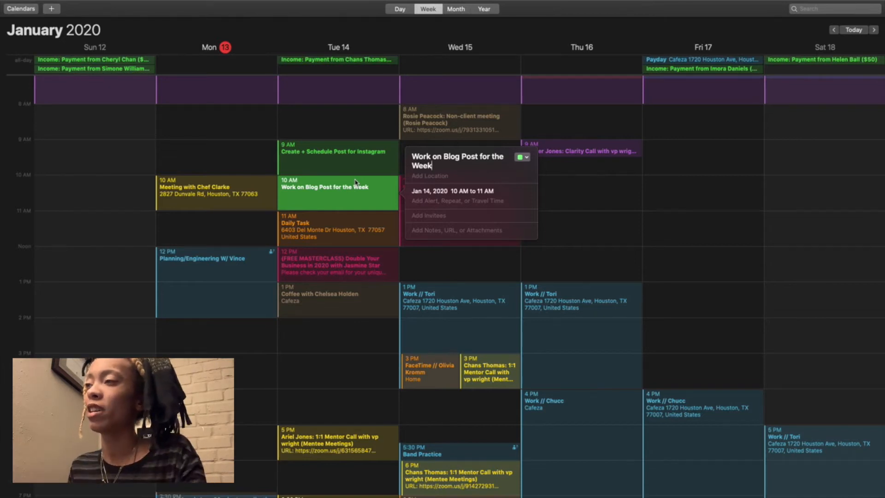
Step: Change the title of the 10 AM blog post event to "Write on Blog Post for the Week"
left_click_drag(430, 157, 419, 156)
type("rite")
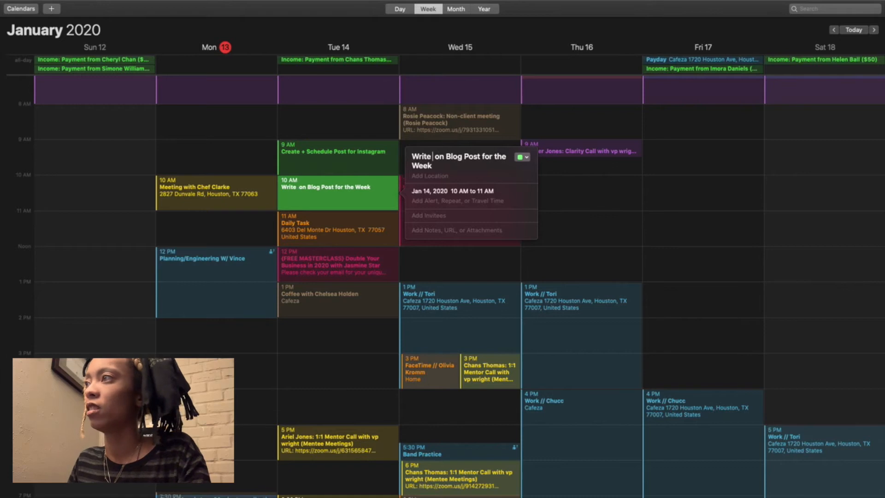
key("BackSpace")
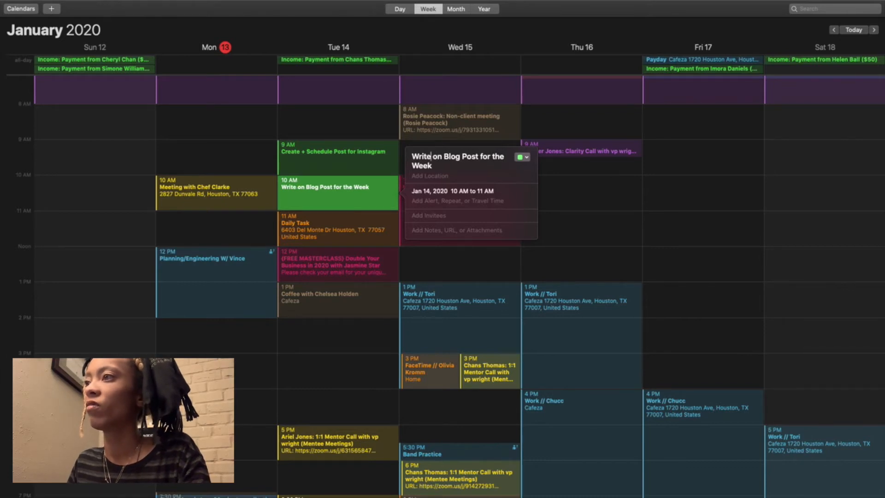
Step: Add a new event on January 14 and adjust its time to run from 2:30 PM to 3:30 PM
double_click(335, 323)
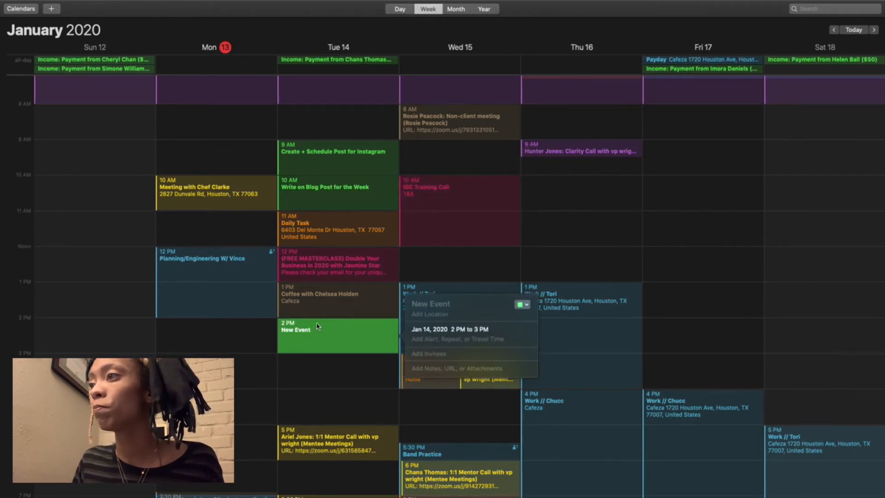
left_click_drag(328, 319, 335, 389)
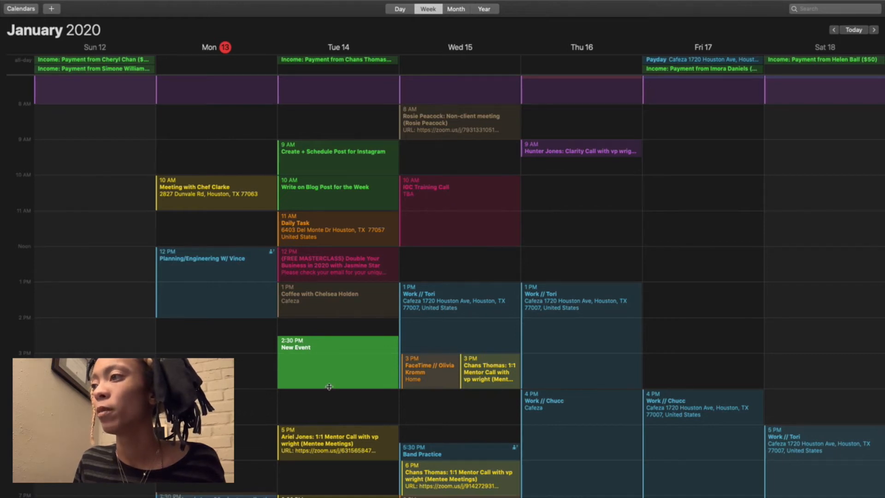
left_click_drag(332, 388, 329, 373)
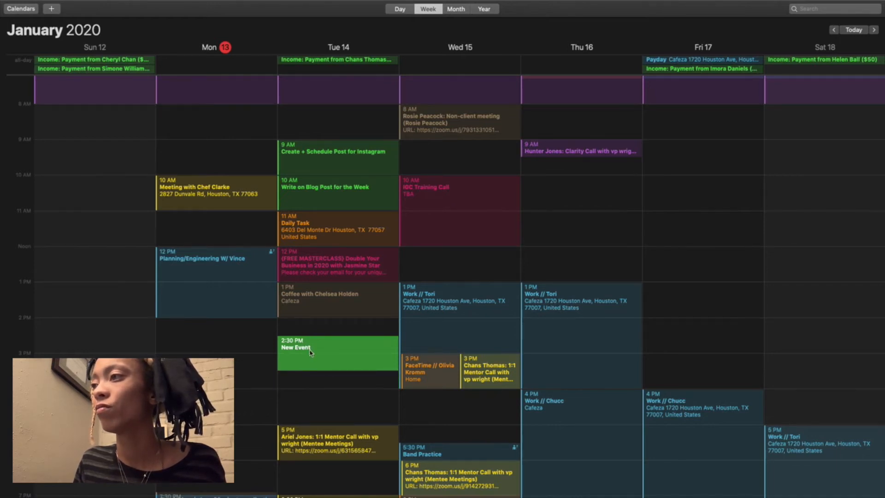
Step: Title the 2:30 PM event "Create Promotional Content + Schedule Blog Post" and close its details
double_click(332, 357)
left_click_drag(449, 326, 410, 330)
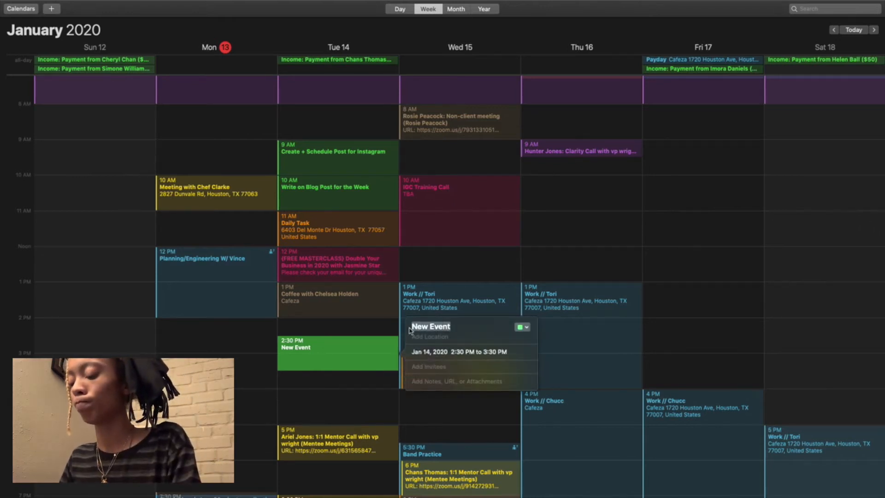
type("Create")
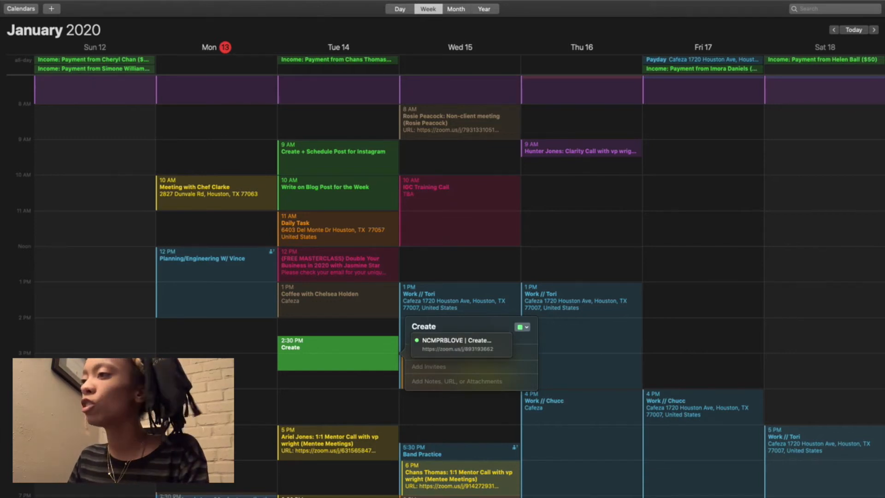
type("C")
key("BackSpace")
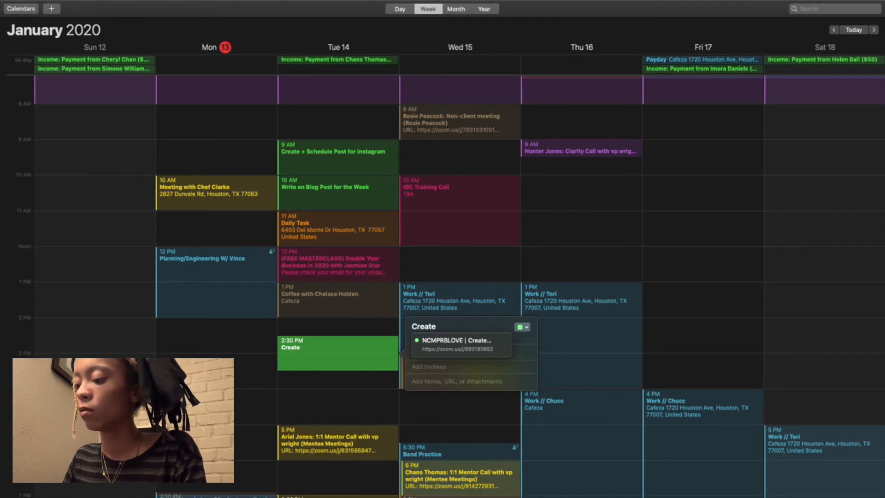
type("Promotional ")
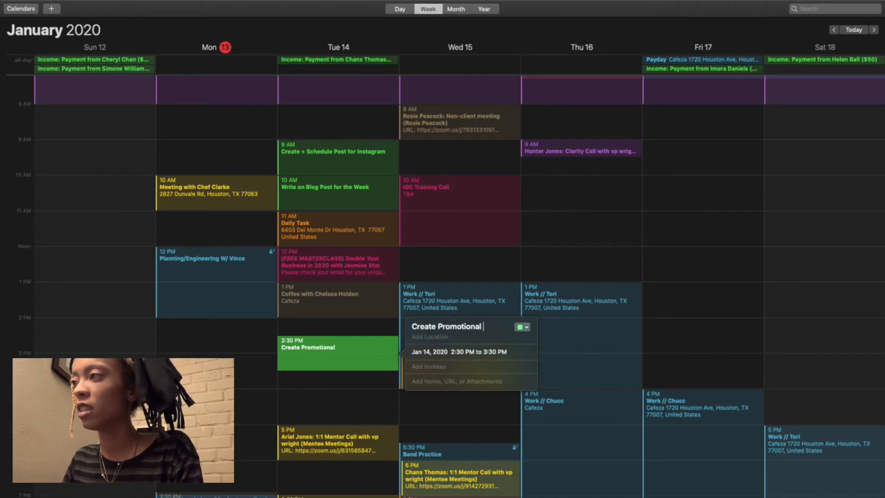
type("Content + Schedu")
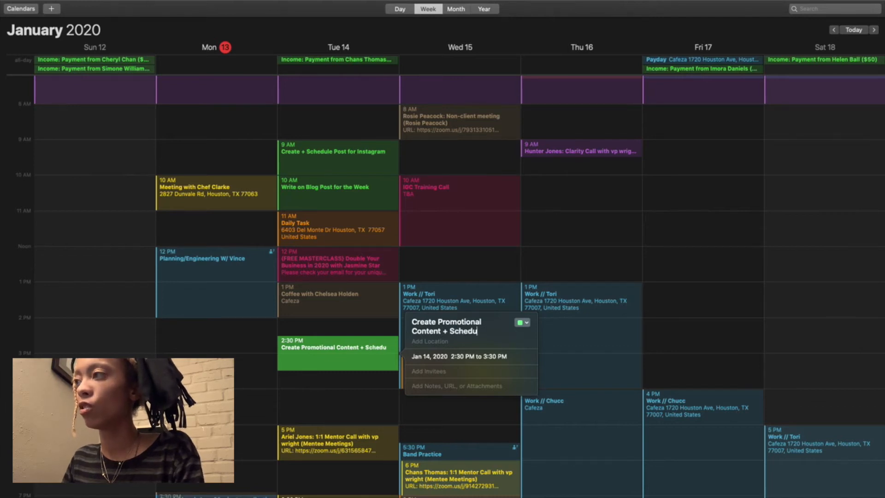
type("le Blog P")
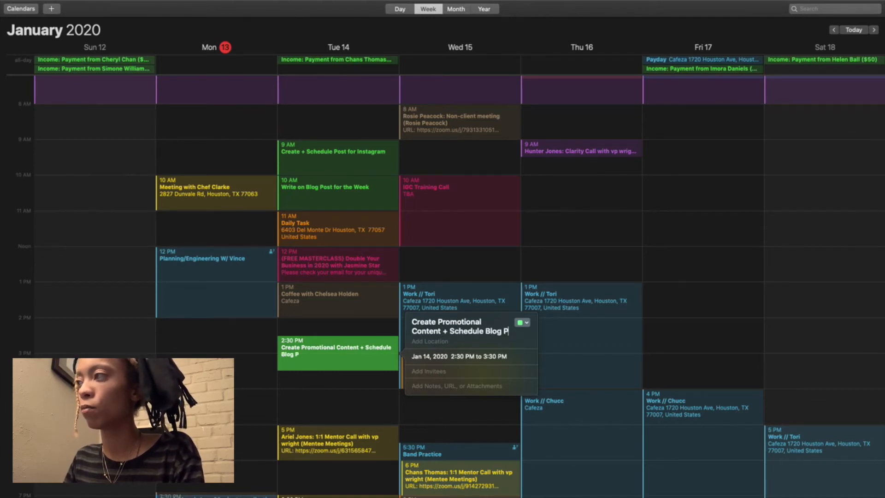
type("ost")
key("BackSpace")
key("BackSpace")
key("BackSpace")
key("BackSpace")
type("Post")
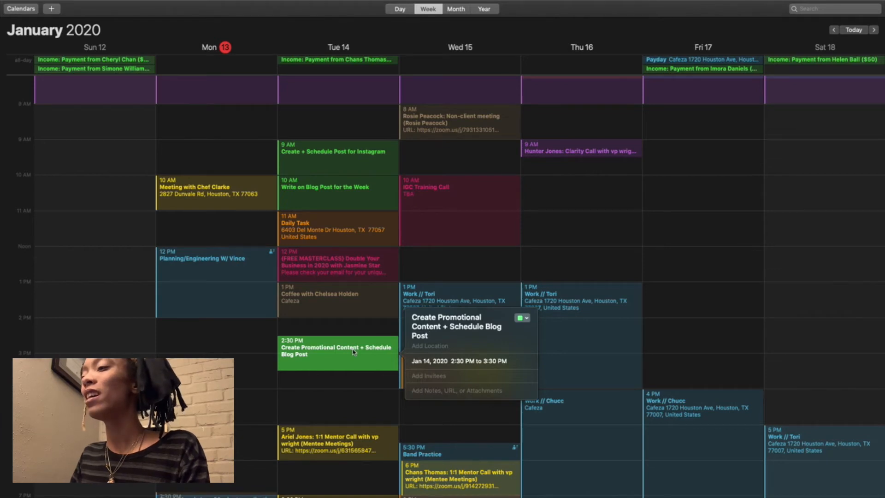
scroll(353, 352, "right", 2)
scroll(345, 369, "right", 1)
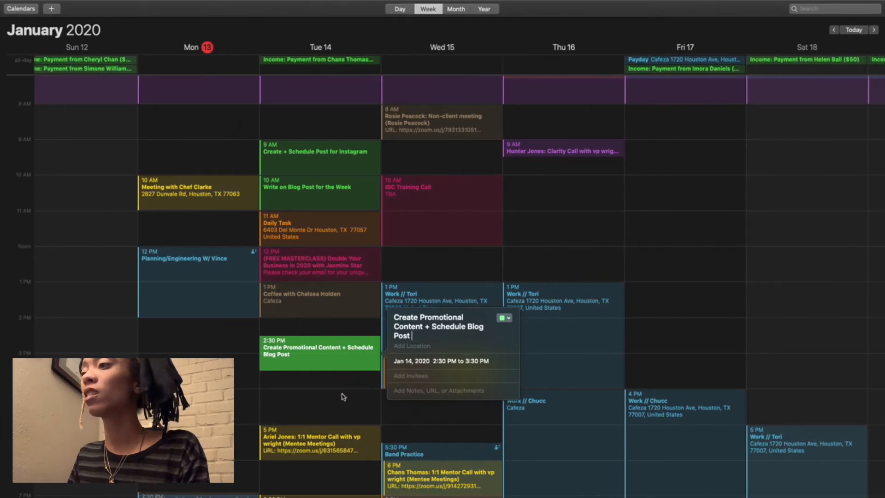
left_click(342, 396)
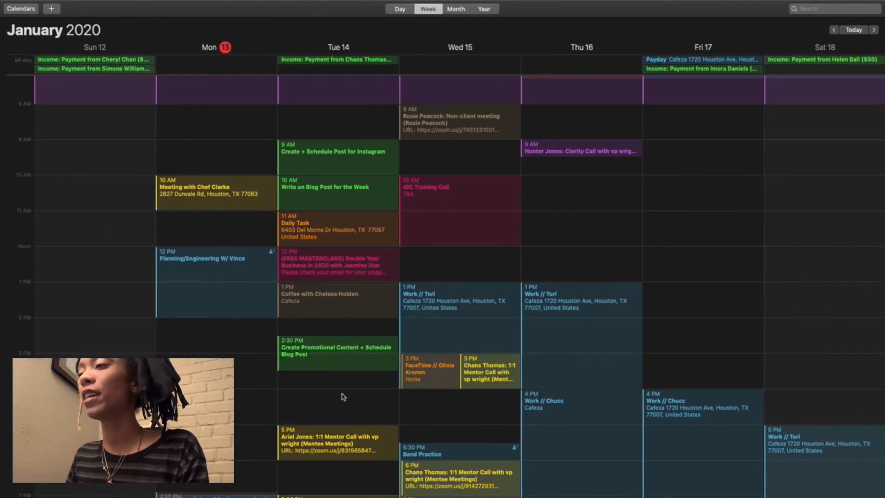
Step: Check the January 14 tasks in Asana and add a calendar event on that day from 3:30 PM to 4 PM
scroll(342, 396, "right", 2)
scroll(342, 396, "right", 1)
scroll(342, 396, "right", 2)
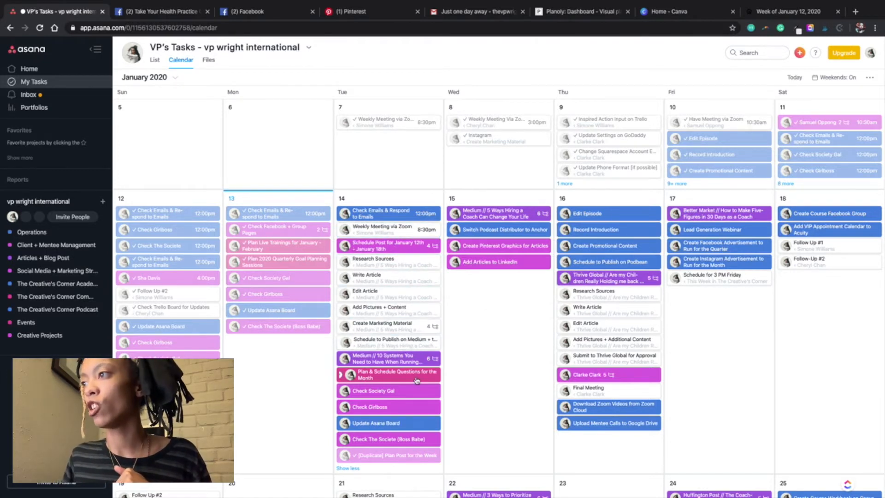
scroll(411, 378, "up", 1)
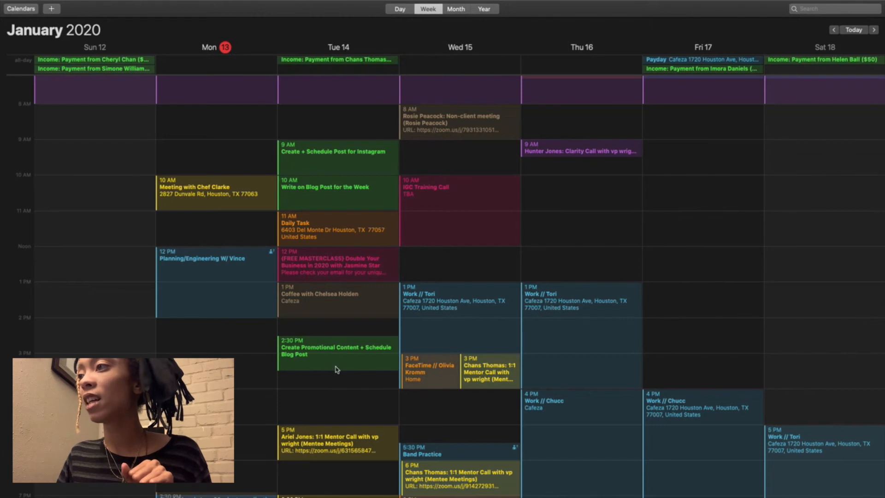
double_click(335, 376)
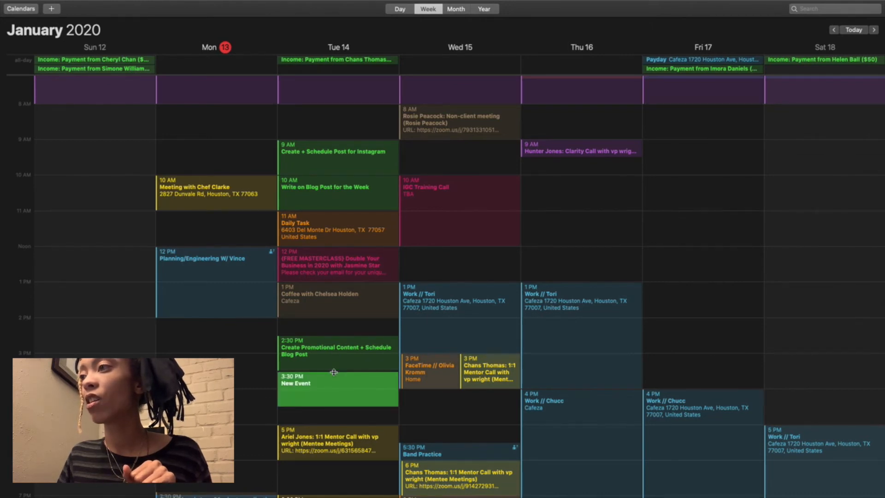
left_click_drag(340, 395, 339, 389)
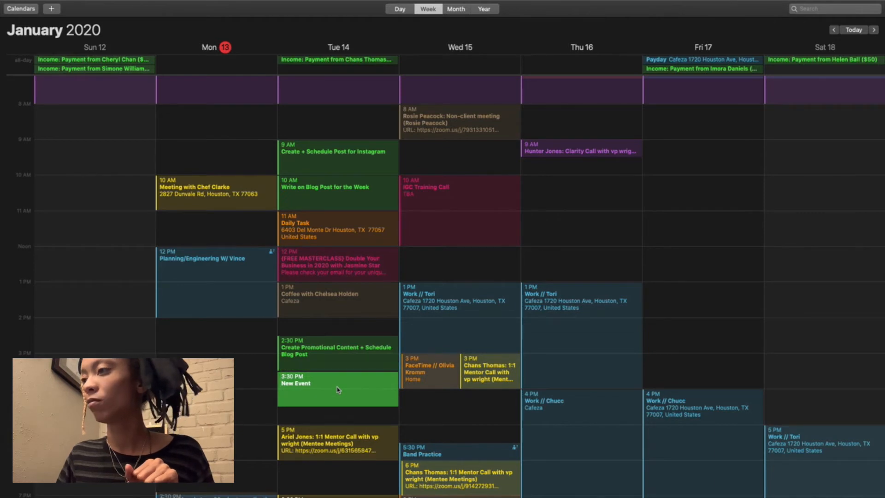
left_click_drag(338, 405, 334, 390)
Step: Title the 3:30 PM event on January 14 "Scheduling Facebook Group Questions"
double_click(295, 382)
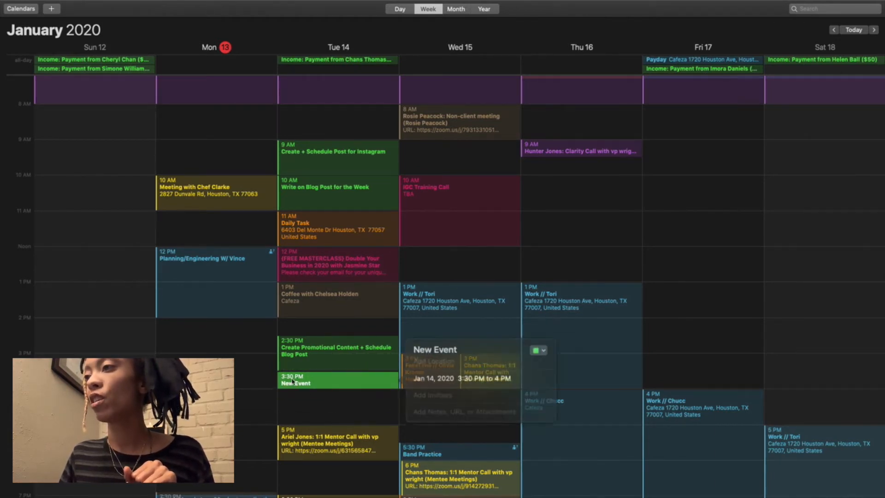
left_click(444, 353)
type("SChedu")
key("BackSpace")
key("BackSpace")
key("BackSpace")
type("cheduling")
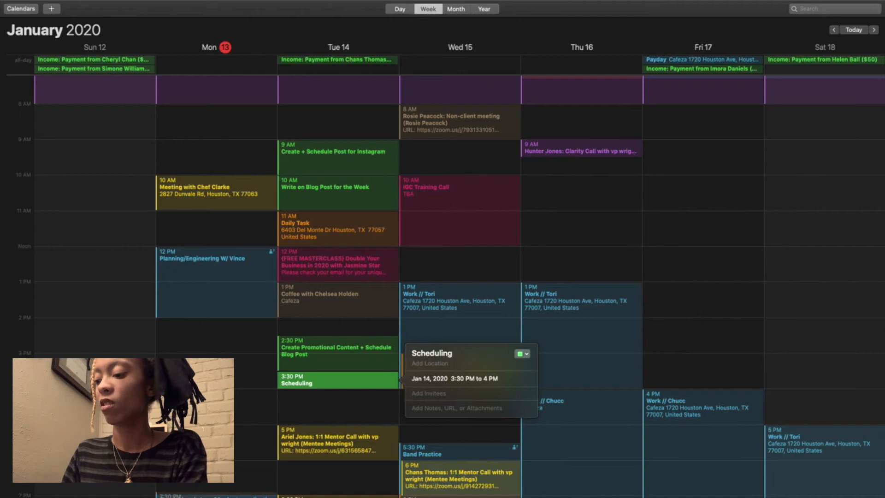
type(" Facebook Group Qeustions")
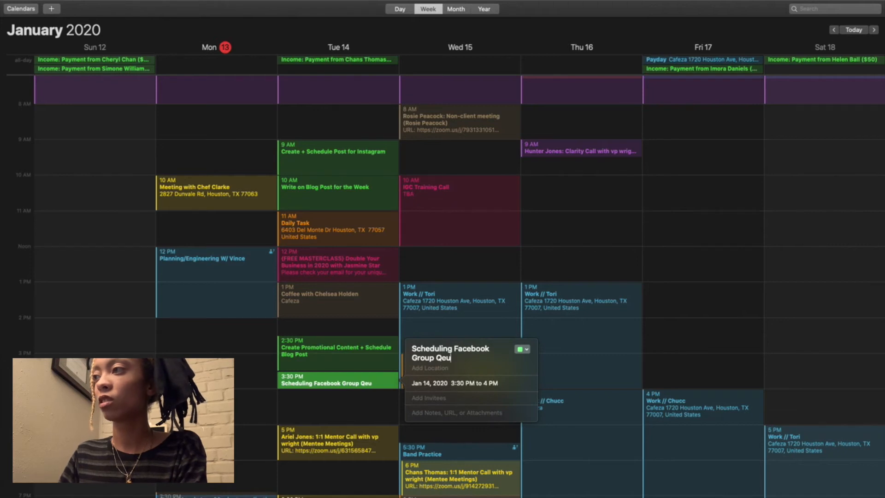
key("BackSpace")
key("BackSpace")
key("BackSpace")
key("BackSpace")
key("BackSpace")
key("BackSpace")
key("BackSpace")
key("BackSpace")
type("uestions")
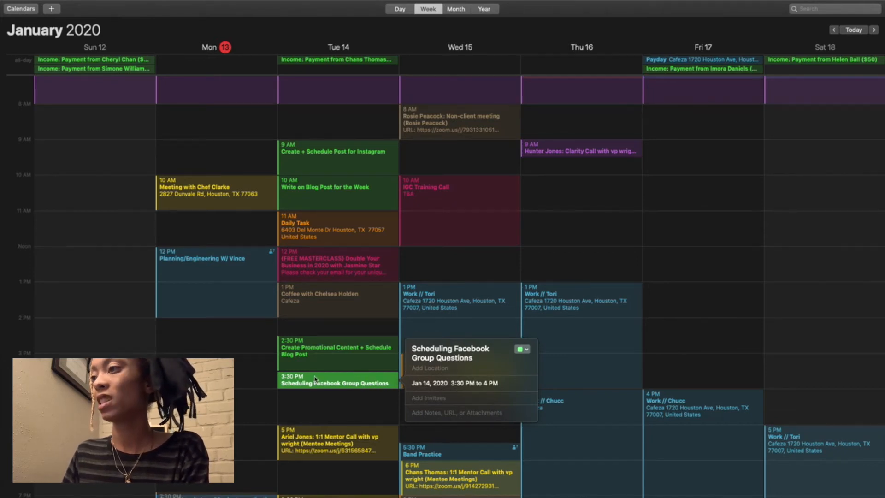
key("Return")
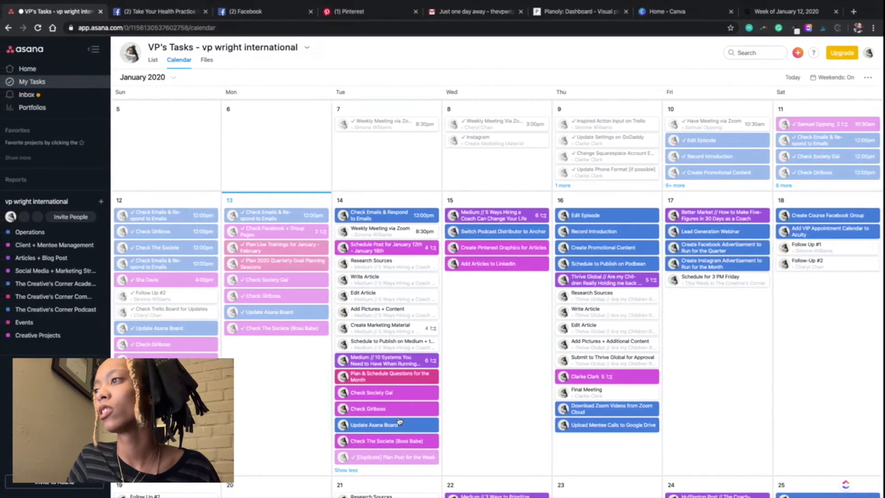
Step: Return to the calendar and add a January 14 event from 4 PM to 5 PM in the Business Administration + Operations calendar
key("ctrl+Right")
left_click(357, 393)
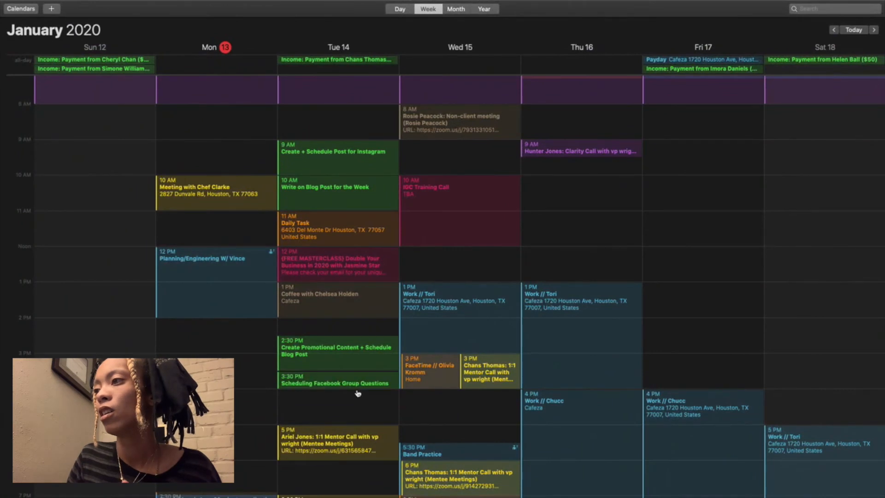
double_click(357, 393)
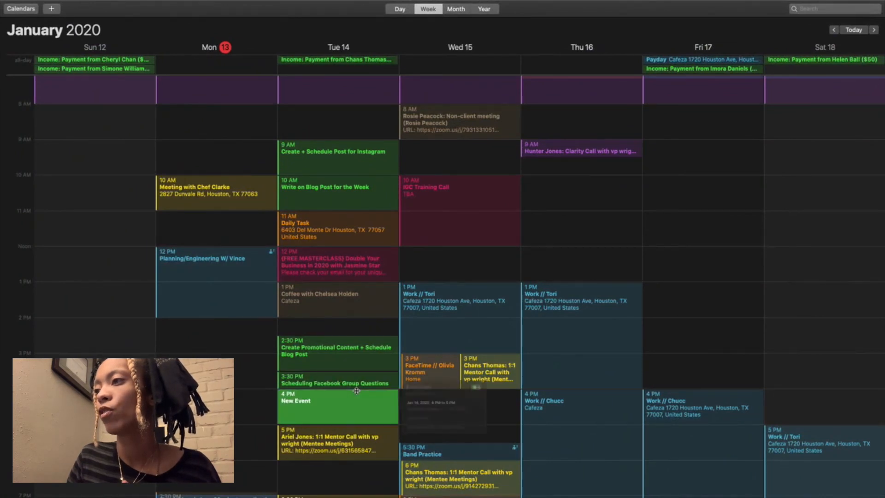
left_click(522, 376)
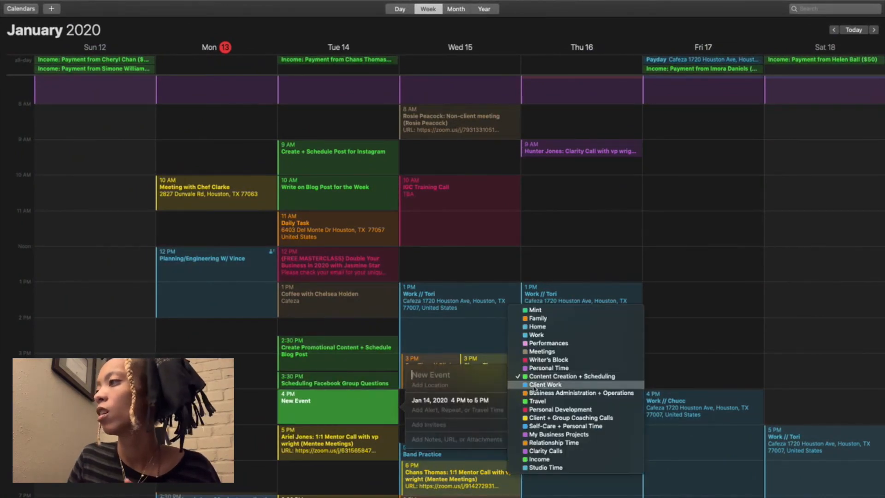
left_click(537, 393)
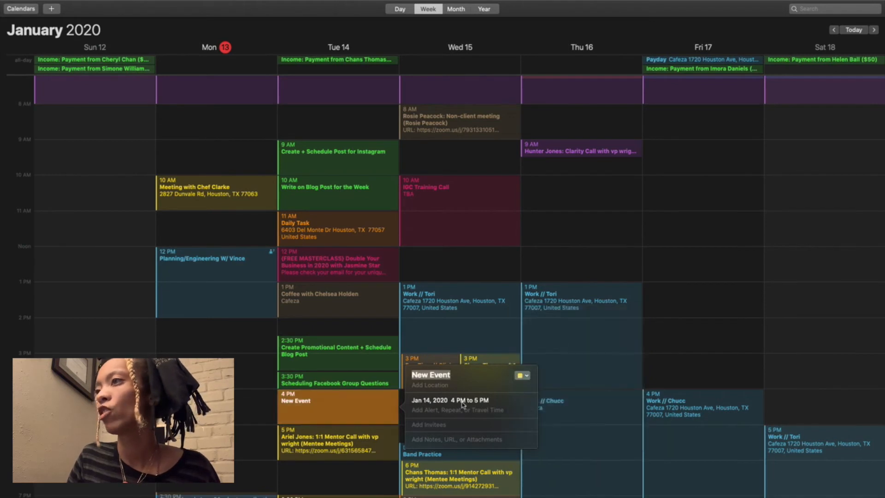
Step: Title the 4 PM event on January 14 "Asana and Business Updates" and close its details
key("BackSpace")
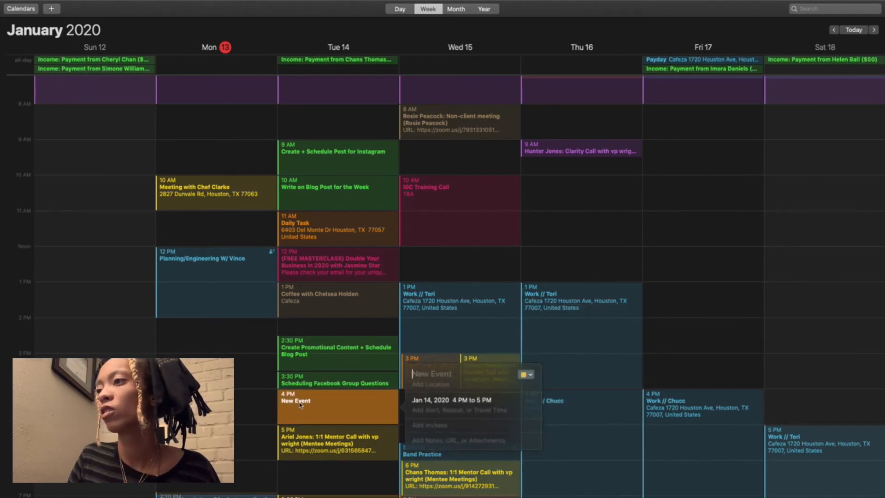
type("Asana")
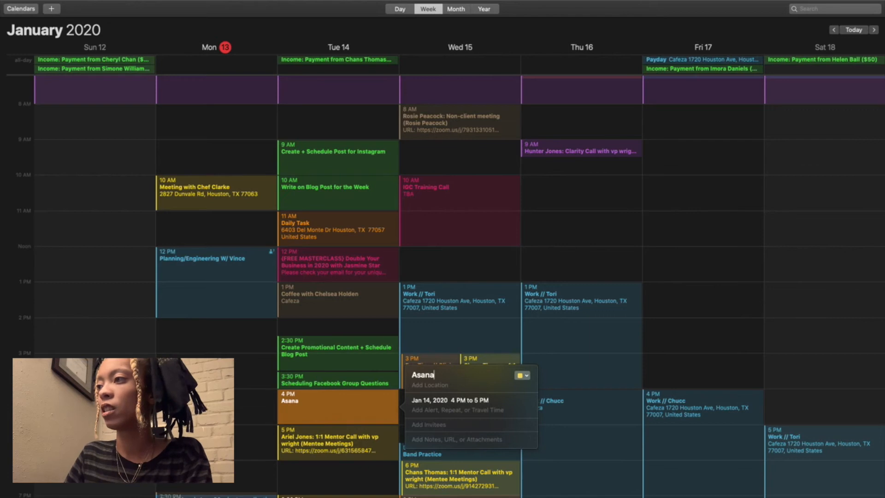
type(" and Busine")
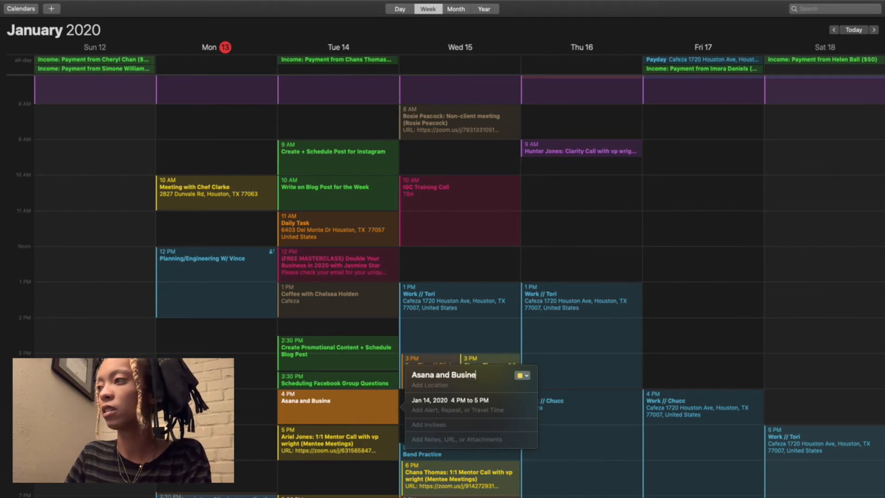
type("ss U")
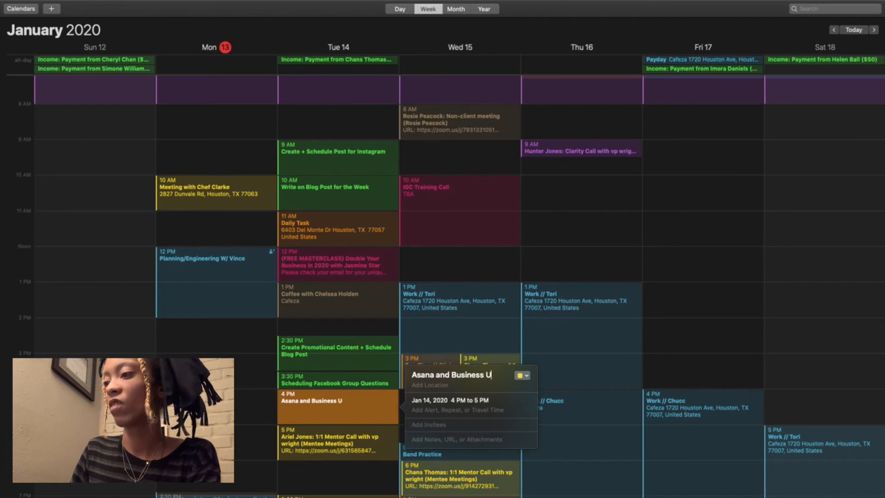
type("pdates")
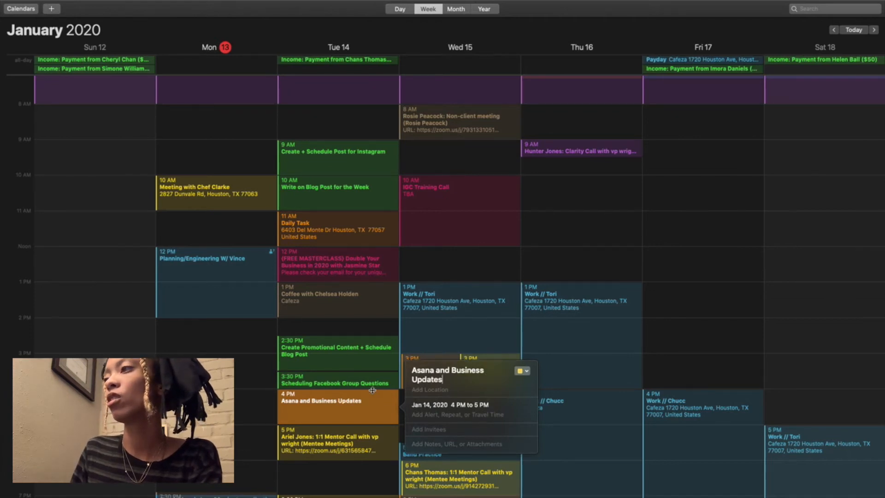
key("Return")
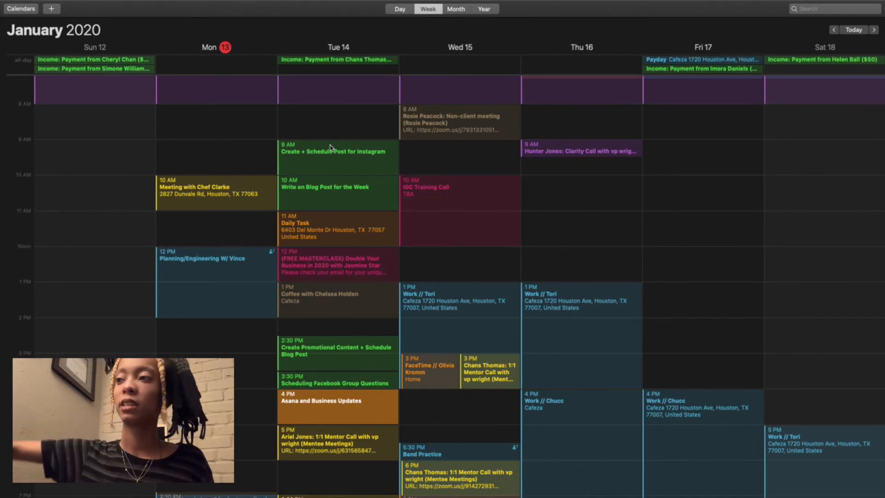
Step: Review the week's calendar from early morning to late evening, examining the January 14 blocks and the surrounding days
scroll(367, 293, "down", 5)
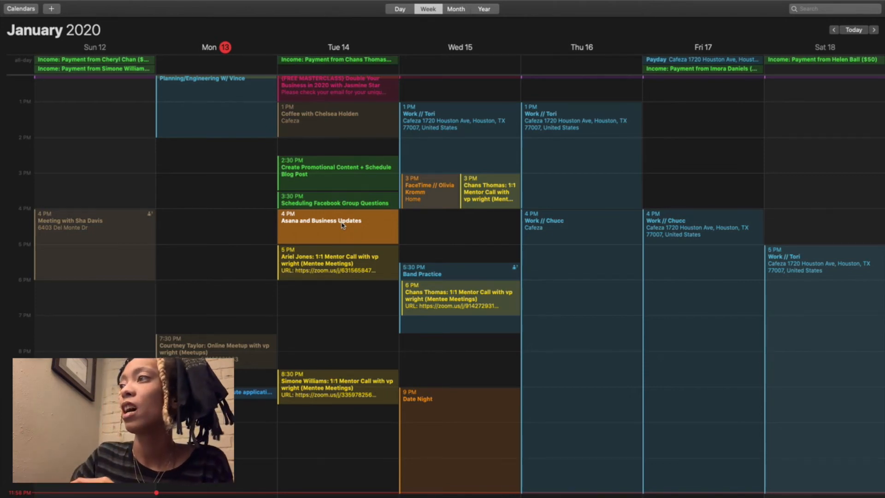
scroll(341, 225, "up", 2)
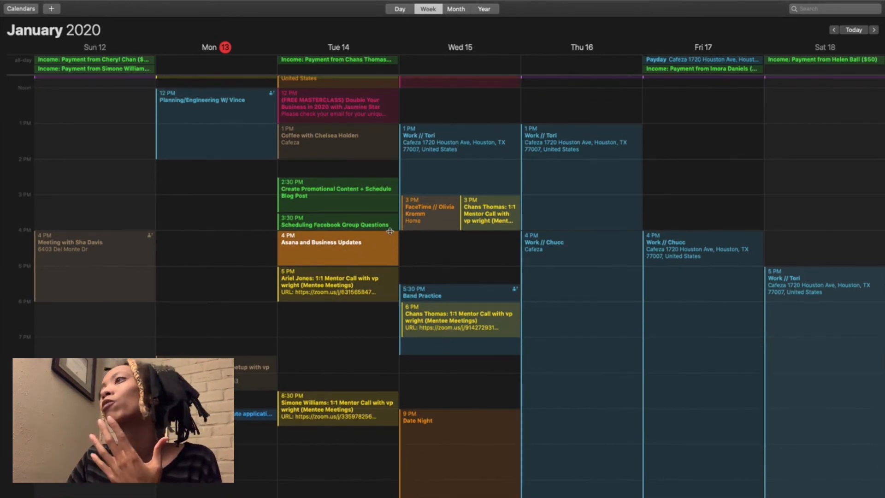
scroll(412, 216, "up", 5)
scroll(411, 216, "up", 5)
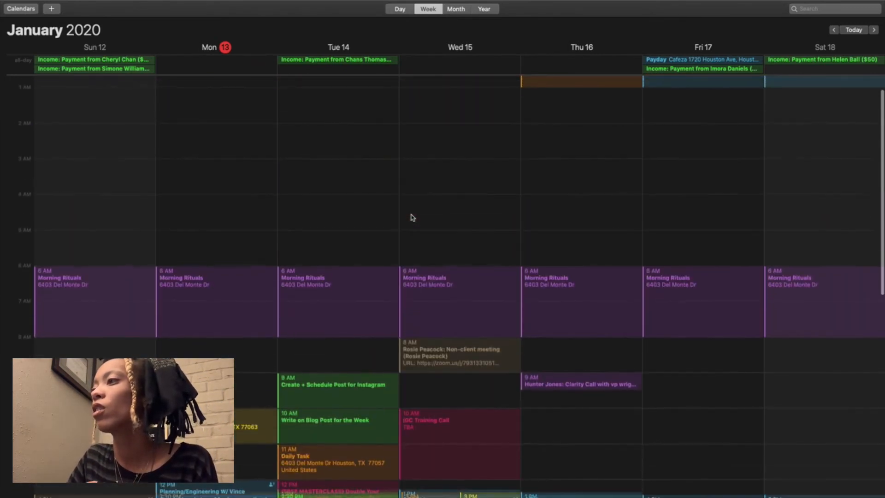
scroll(412, 217, "down", 10)
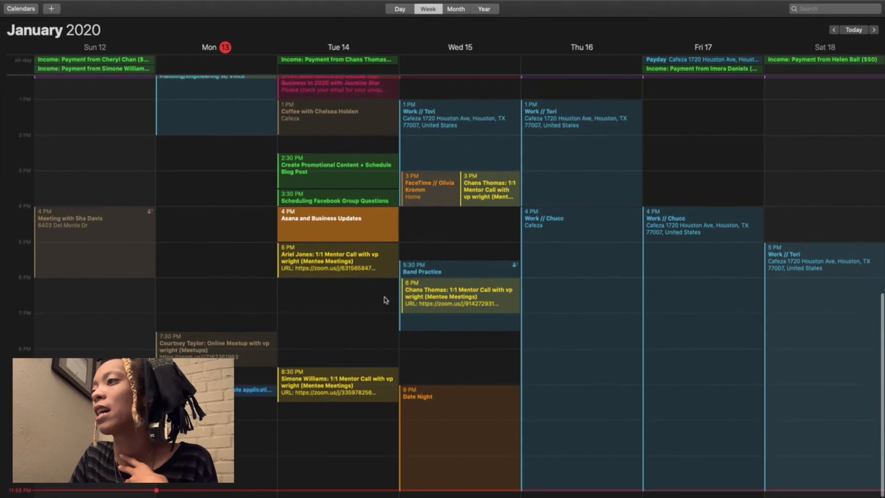
scroll(331, 333, "up", 6)
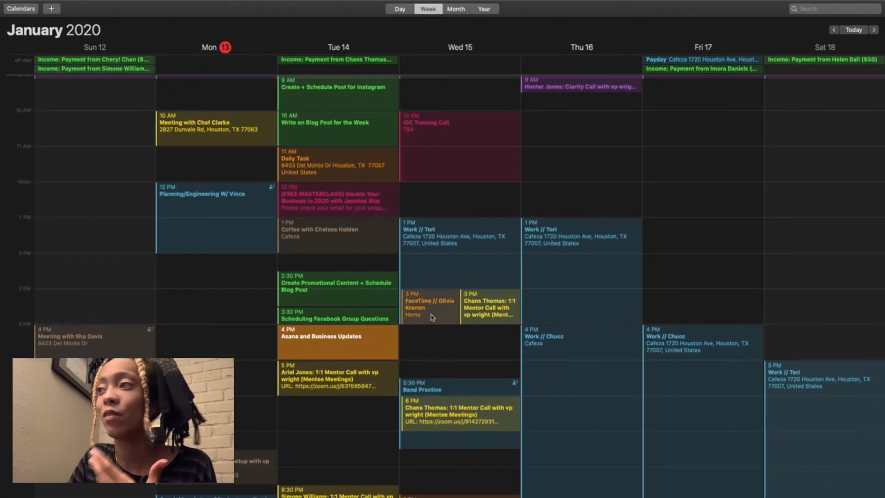
scroll(432, 317, "up", 4)
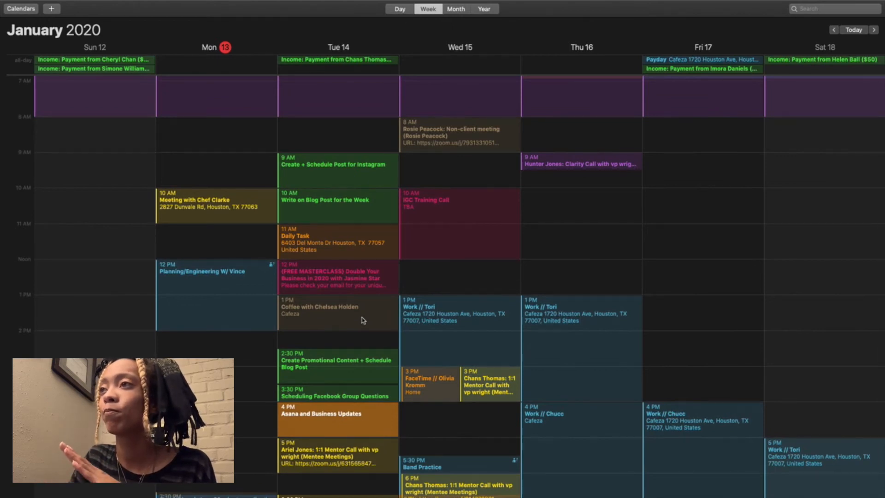
key("ctrl+Left")
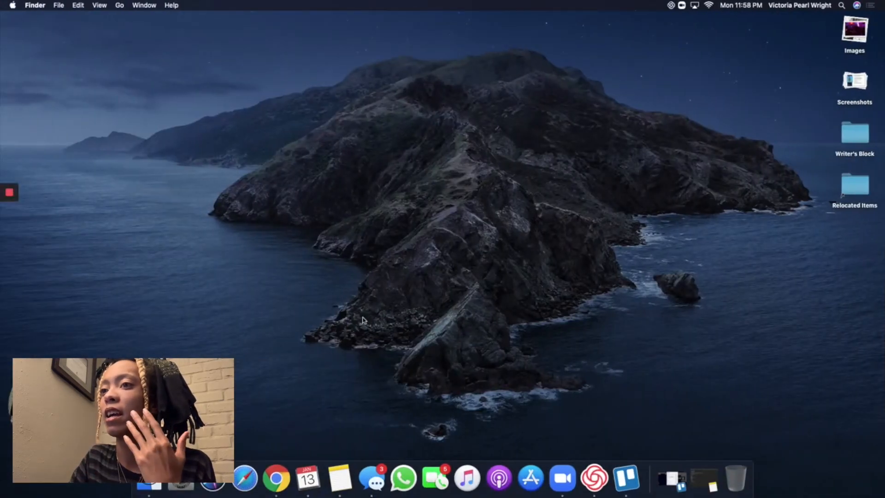